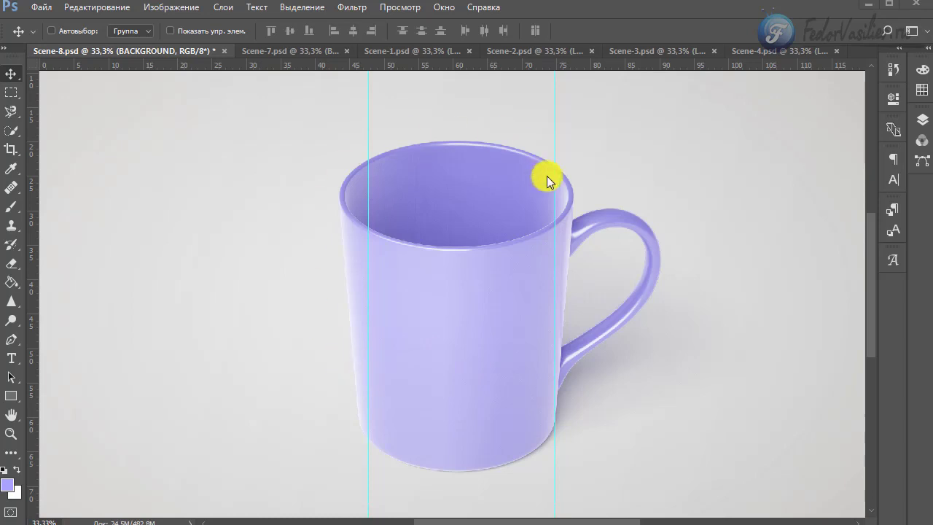
# Look through the open mockup files Scene-7, Scene-1, Scene-2, Scene-3 and Scene-4 one after another.
pyautogui.click(286, 51)
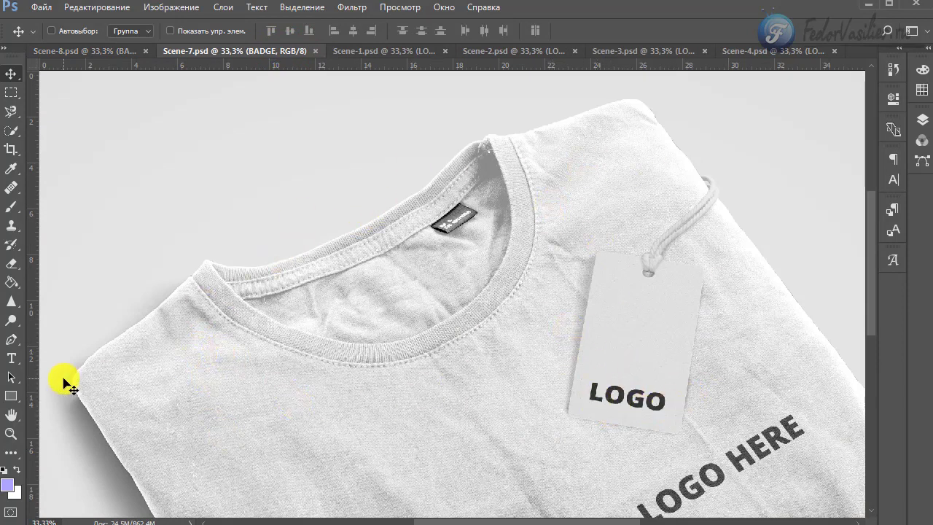
pyautogui.click(383, 51)
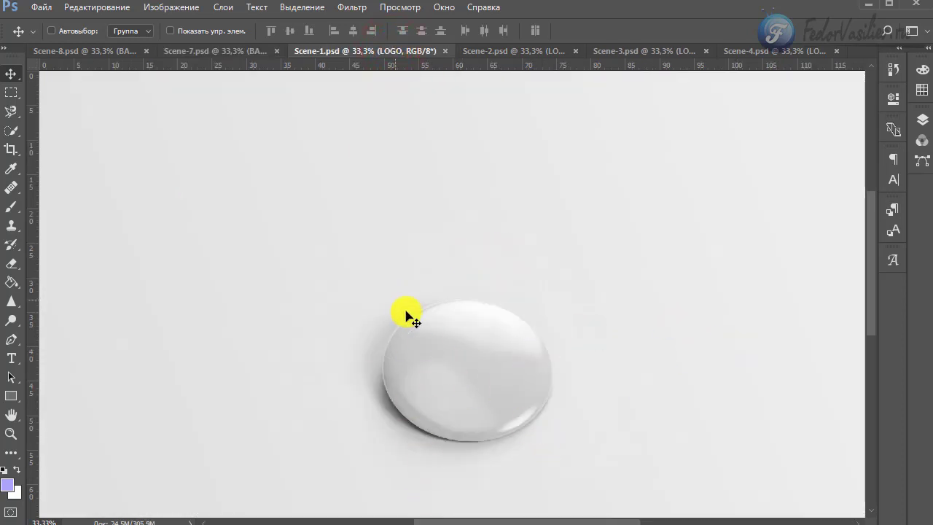
pyautogui.click(499, 50)
pyautogui.scroll(-2, 493, 292)
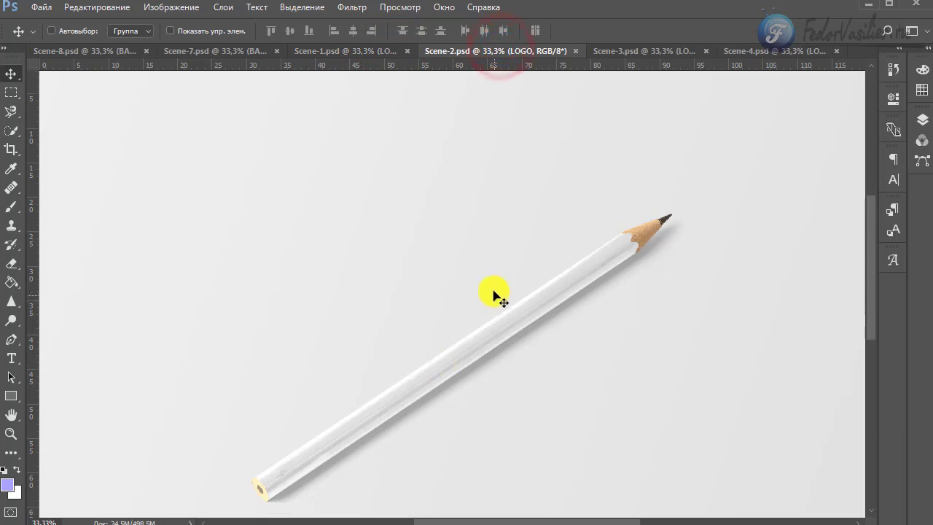
pyautogui.click(620, 51)
pyautogui.scroll(-2, 410, 303)
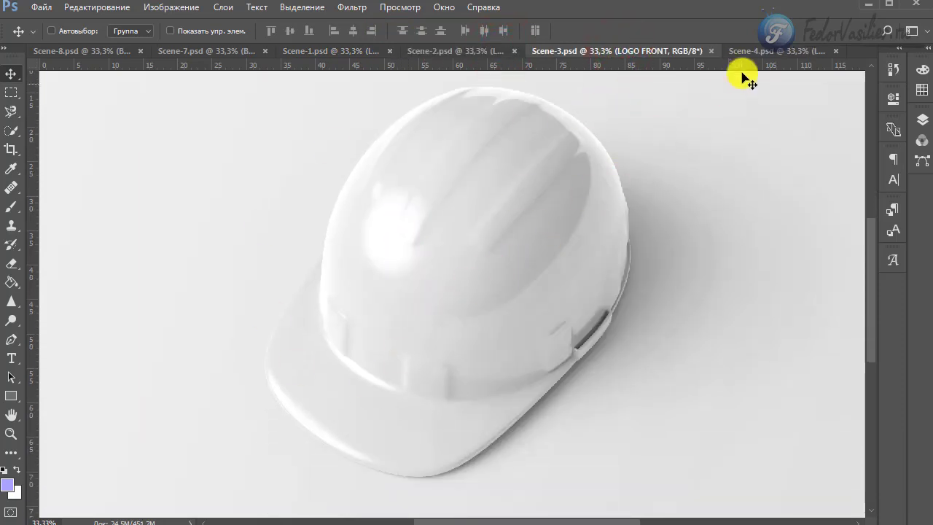
pyautogui.click(752, 51)
pyautogui.scroll(-2, 505, 409)
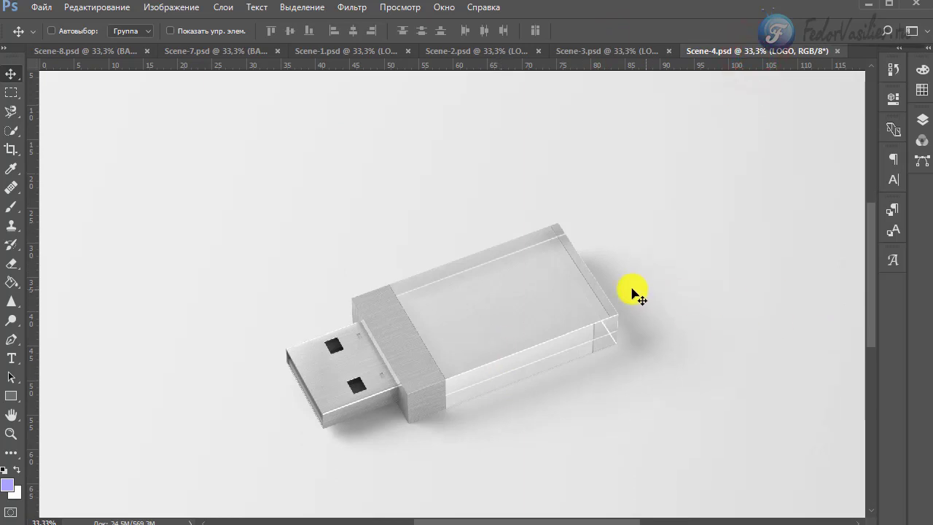
# Switch to the file explorer and examine the images in the BACKGROUNDS folder and the mockup zip archive.
pyautogui.hotkey('alt', 'Tab')
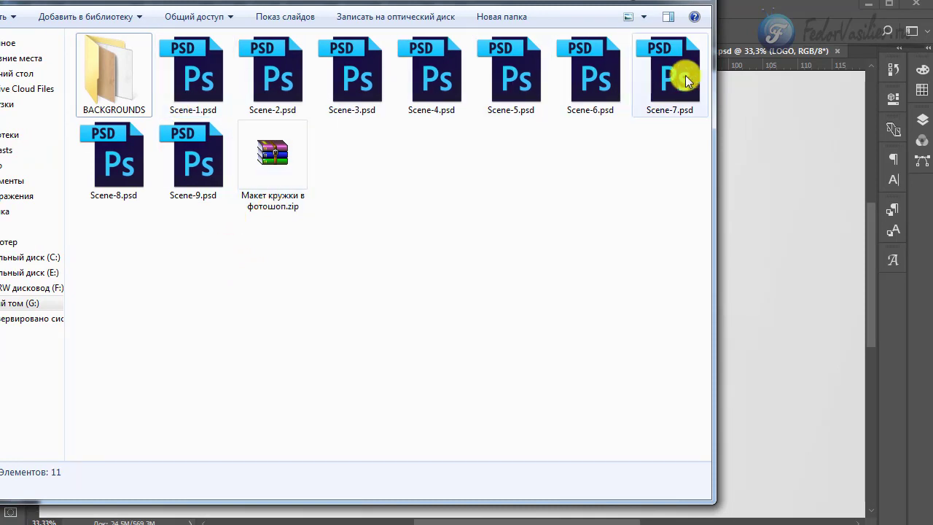
pyautogui.click(103, 113)
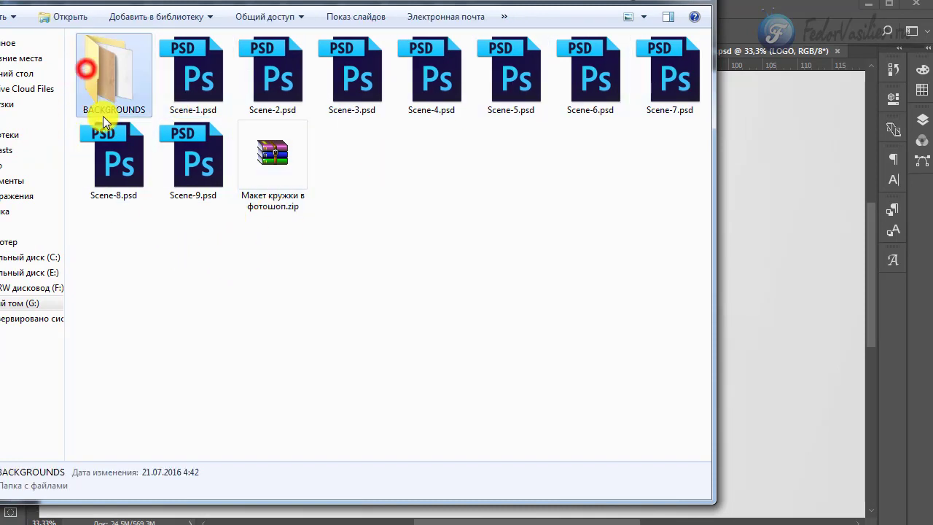
pyautogui.doubleClick(107, 85)
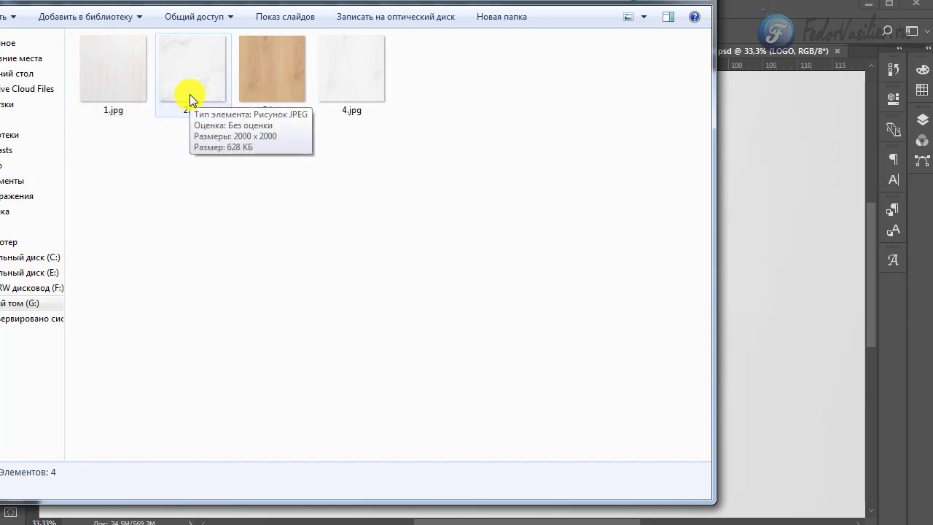
pyautogui.press('BackSpace')
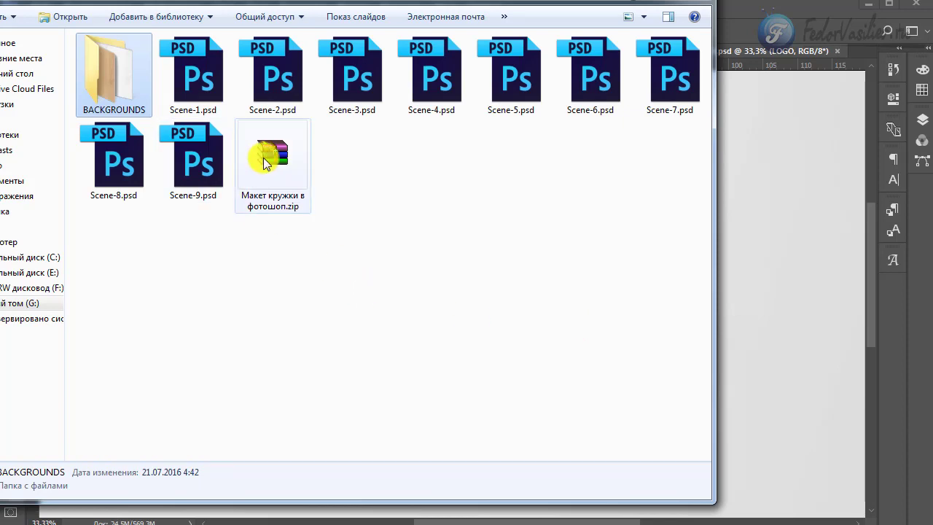
pyautogui.moveTo(263, 157)
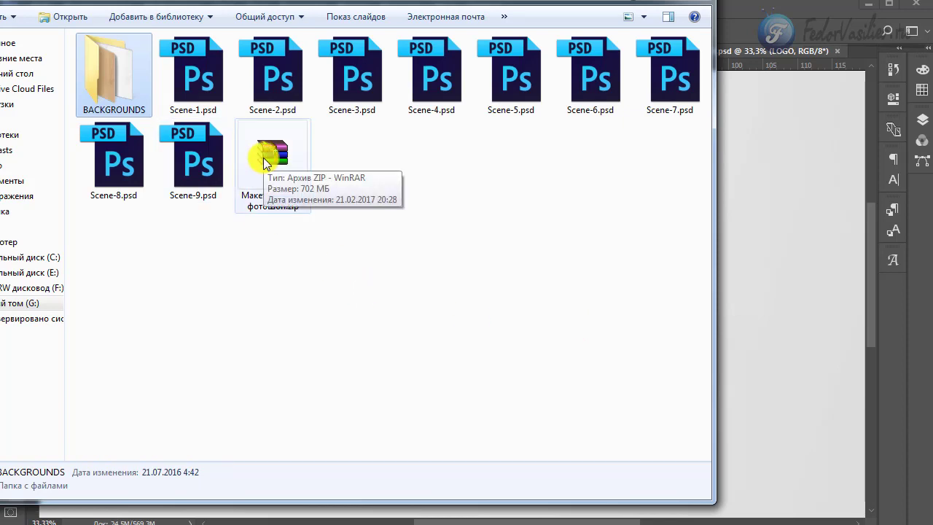
# Open Scene-8.psd in Photoshop, using its embedded colour profile.
pyautogui.press('Down')
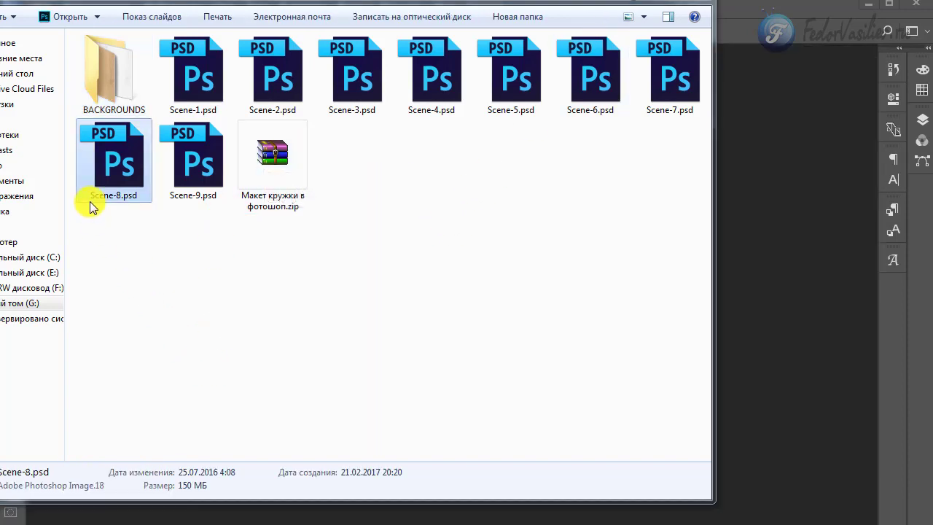
pyautogui.doubleClick(118, 150)
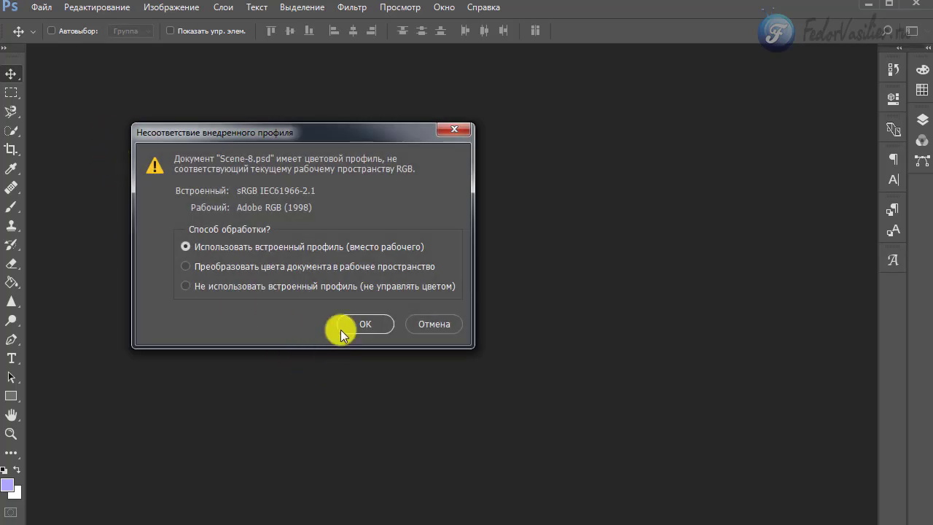
pyautogui.moveTo(338, 130); pyautogui.dragTo(509, 108)
pyautogui.click(520, 300)
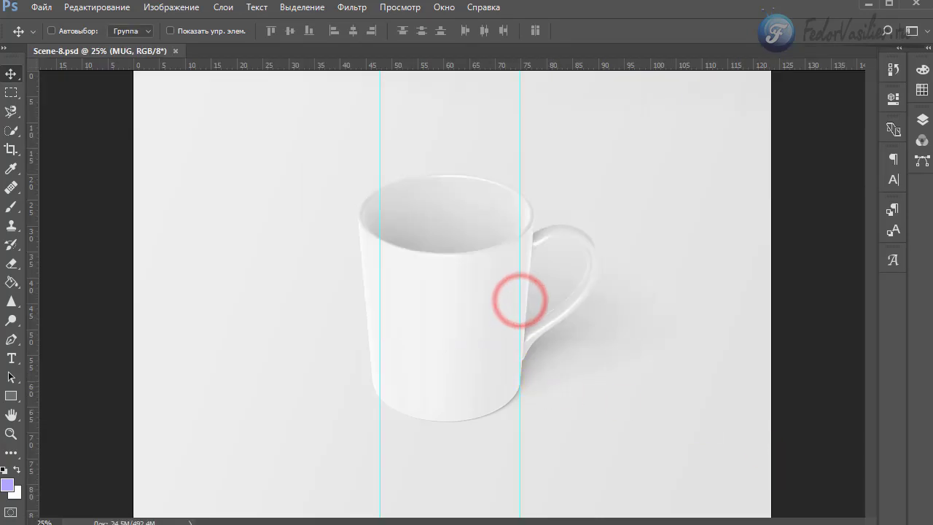
# Expand the collapsed panels and make the MUG, BASE COLOR, INNER SIDE COLOR and BACKGROUND layers visible.
pyautogui.click(926, 49)
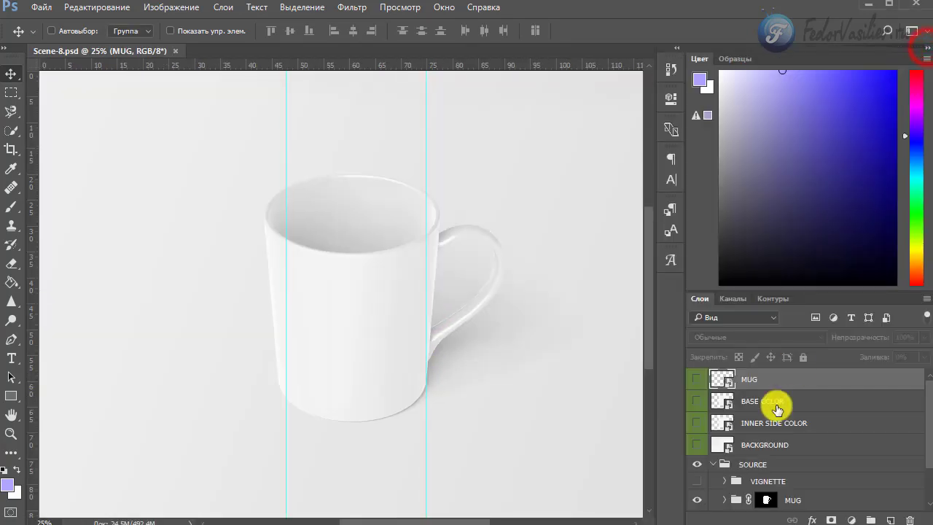
pyautogui.scroll(-1, 720, 447)
pyautogui.scroll(2, 722, 452)
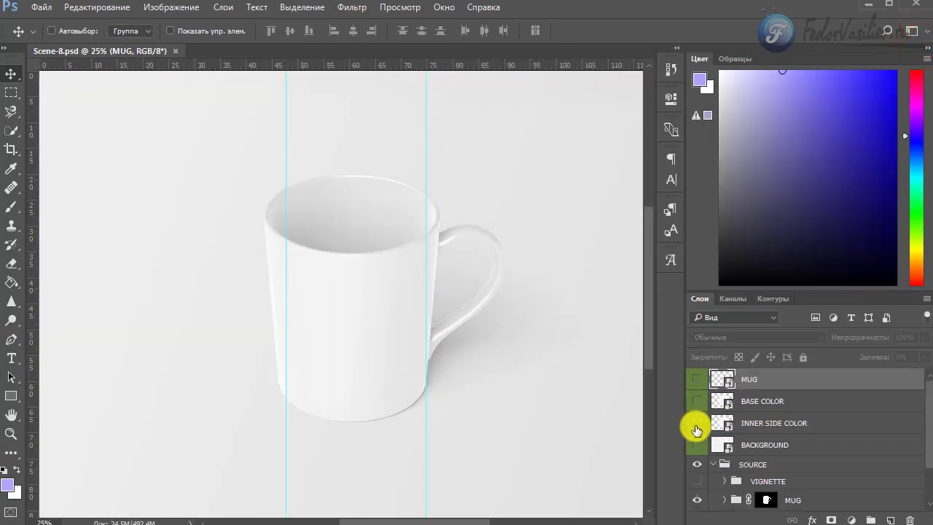
pyautogui.click(697, 379)
pyautogui.moveTo(699, 405); pyautogui.dragTo(689, 441)
# Open the MUG layer's smart object and fill its HERE layer with the lavender foreground colour.
pyautogui.click(716, 386)
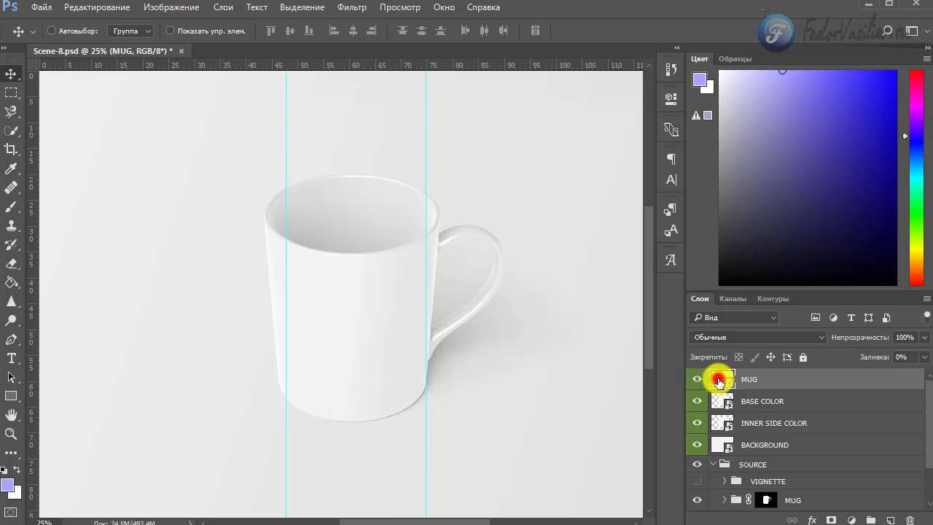
pyautogui.doubleClick(719, 381)
pyautogui.click(530, 305)
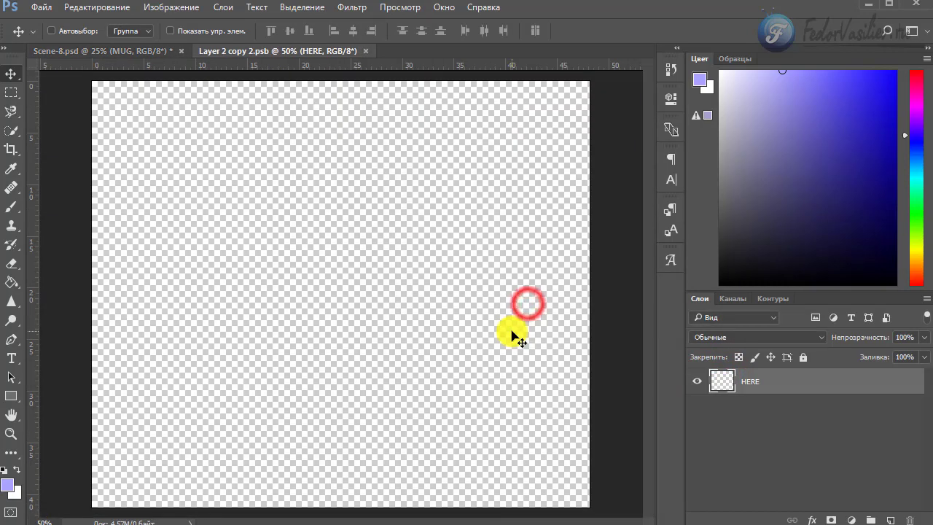
pyautogui.click(12, 279)
pyautogui.click(216, 238)
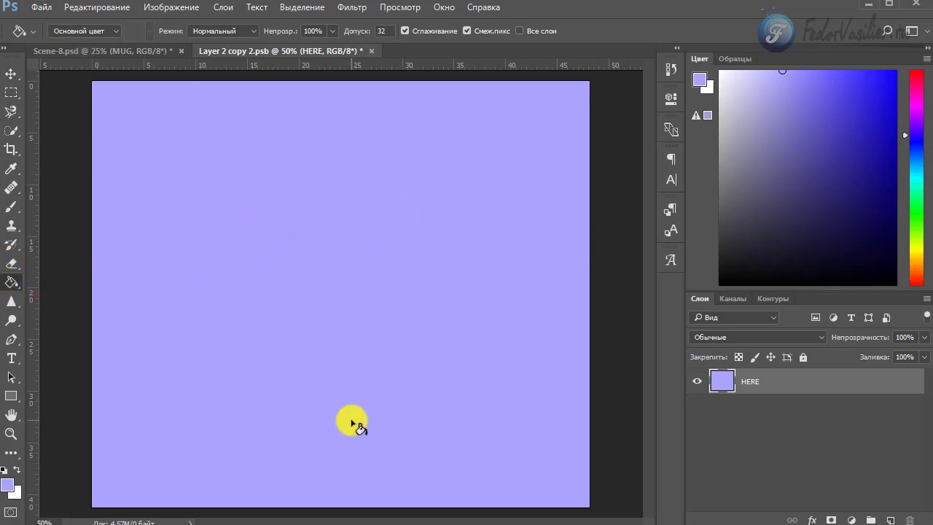
# Save the MUG smart object and return to Scene-8.psd to check the mug.
pyautogui.click(42, 7)
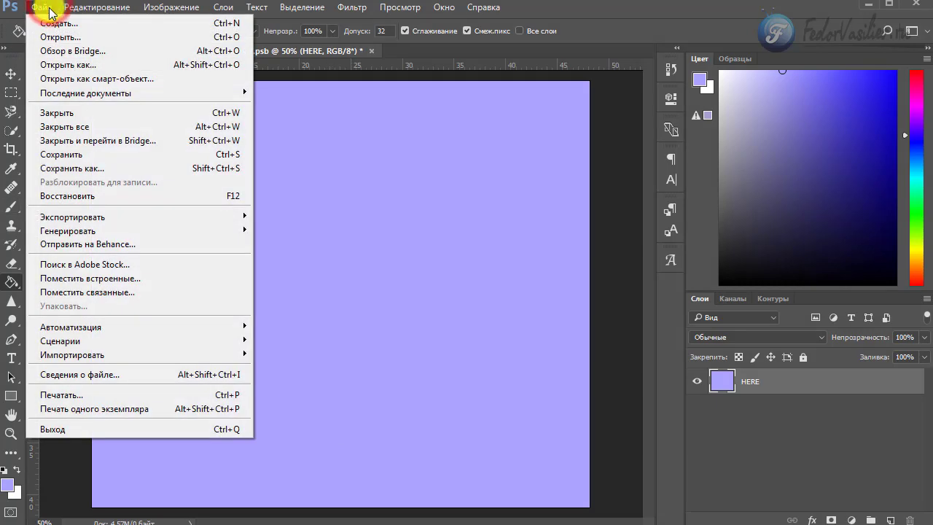
pyautogui.click(33, 154)
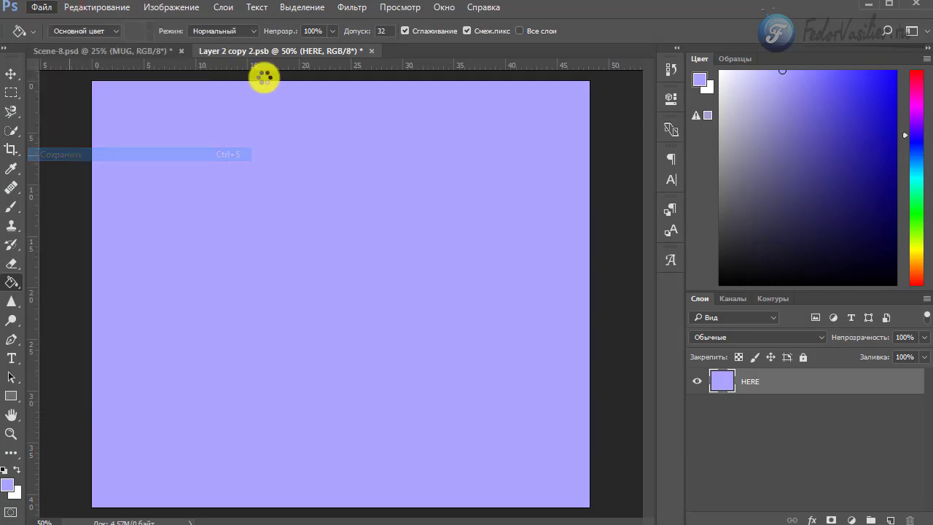
pyautogui.click(135, 51)
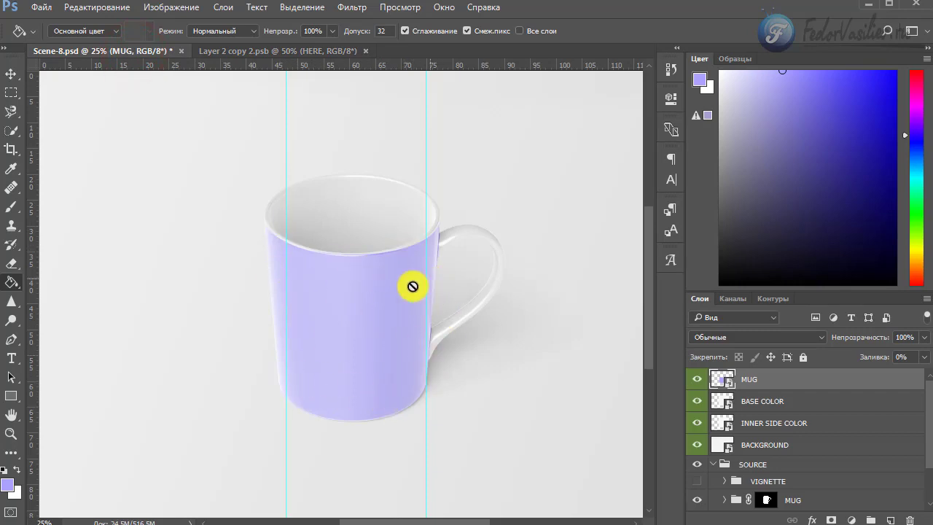
# Place the round ya2 picture in the centre of the MUG smart object and scale it proportionally to about 407%.
pyautogui.click(264, 52)
pyautogui.moveTo(264, 62); pyautogui.dragTo(313, 296)
pyautogui.click(10, 74)
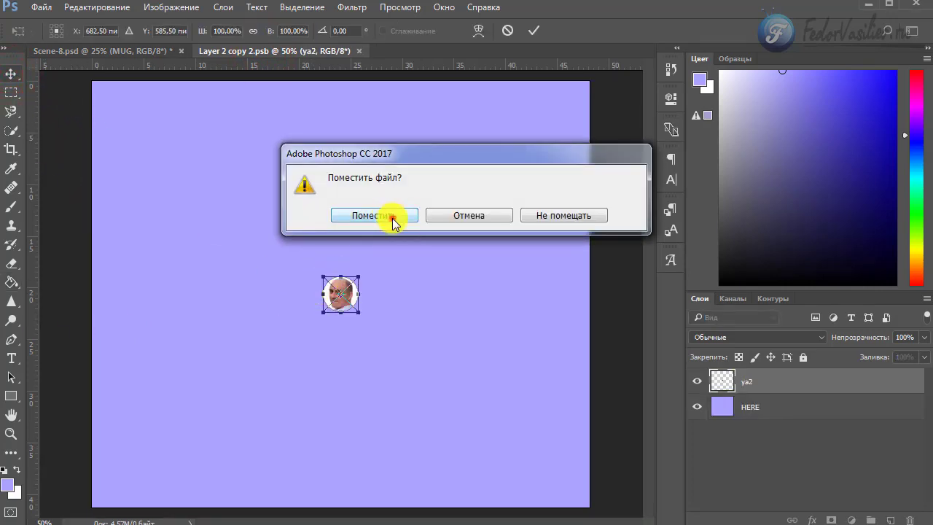
pyautogui.click(392, 216)
pyautogui.click(353, 315)
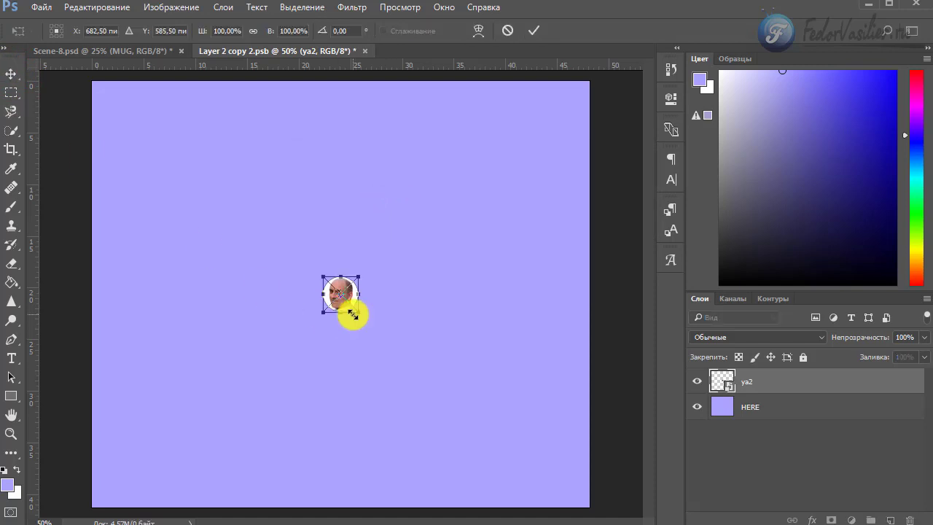
pyautogui.moveTo(353, 315); pyautogui.dragTo(366, 351)
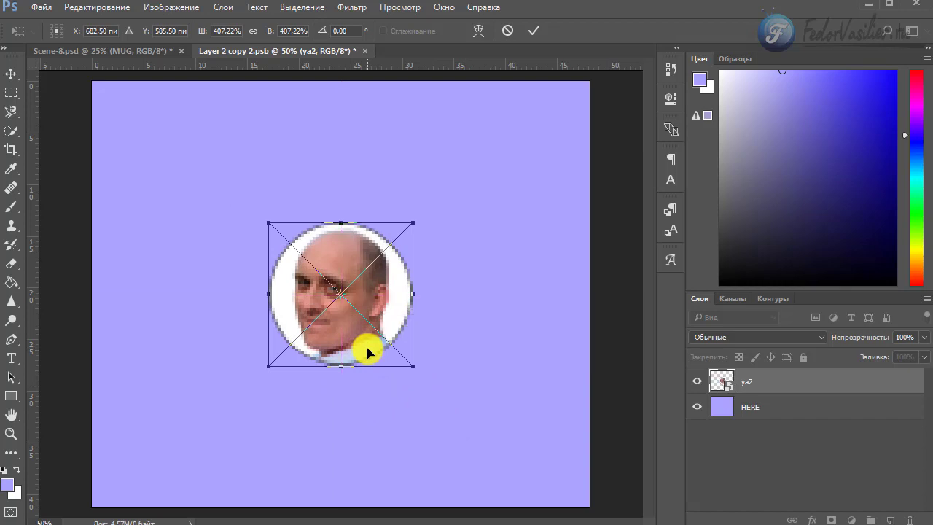
pyautogui.press('Return')
# Save the MUG smart object with the placed picture, check it in Scene-8.psd and close the smart object.
pyautogui.click(37, 15)
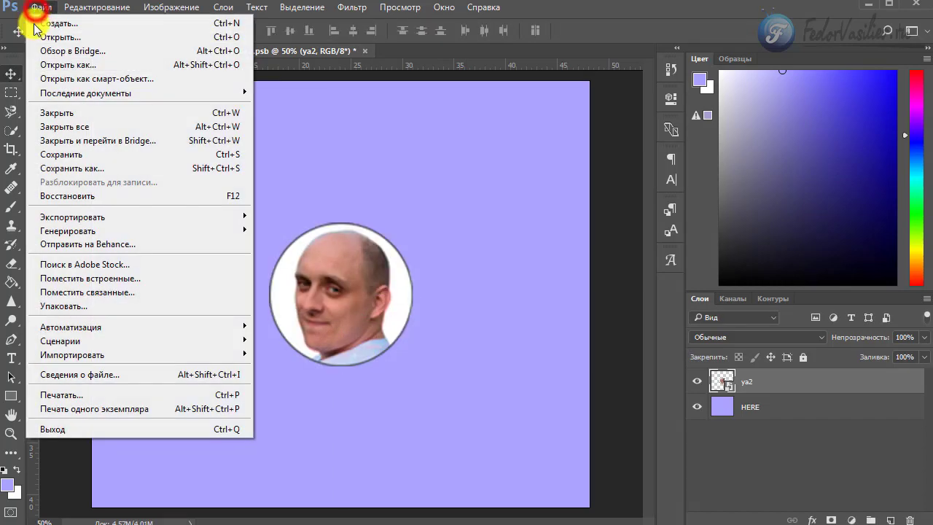
pyautogui.click(63, 154)
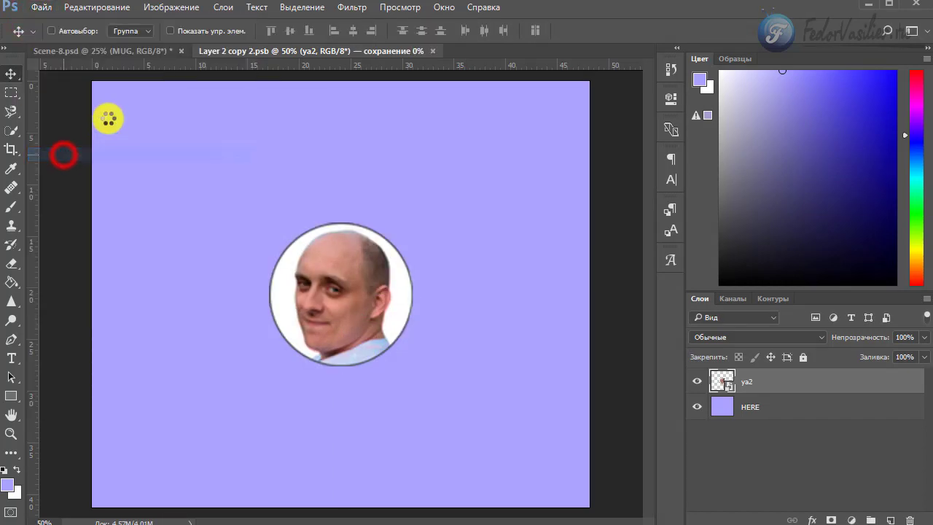
pyautogui.click(121, 50)
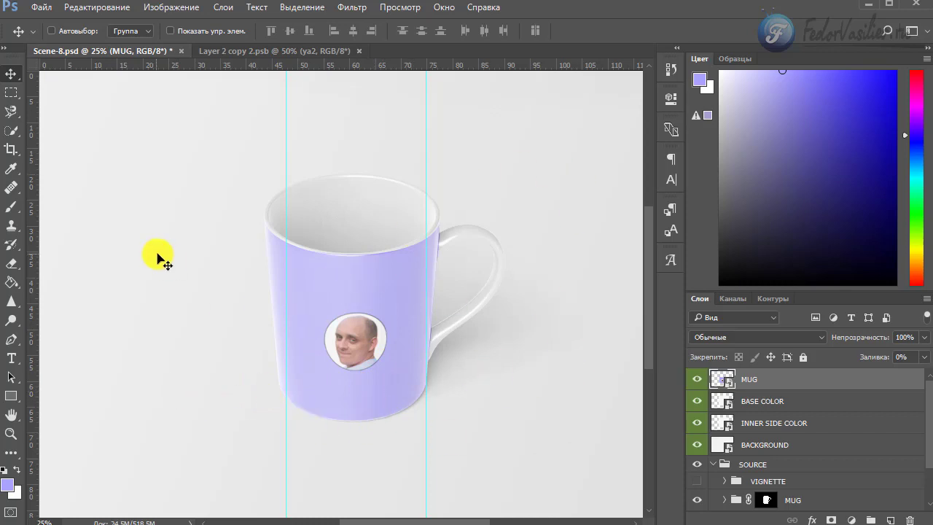
pyautogui.click(359, 50)
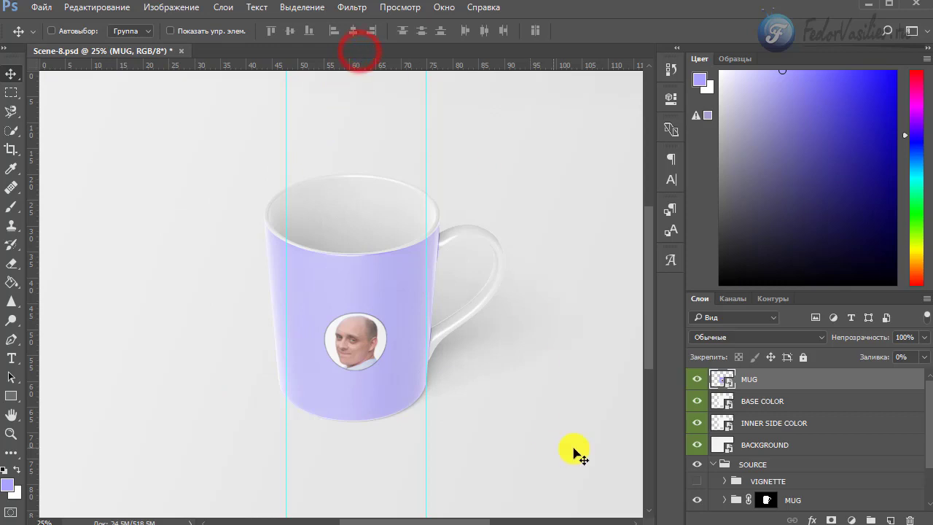
# Open the BASE COLOR layer's smart object and fill its Layer 9 with the lavender foreground colour.
pyautogui.click(745, 411)
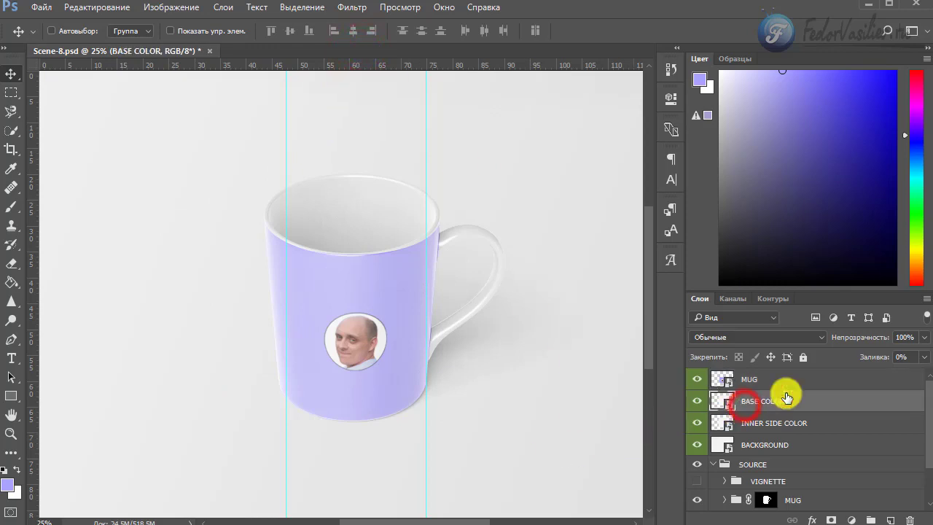
pyautogui.doubleClick(718, 402)
pyautogui.click(589, 300)
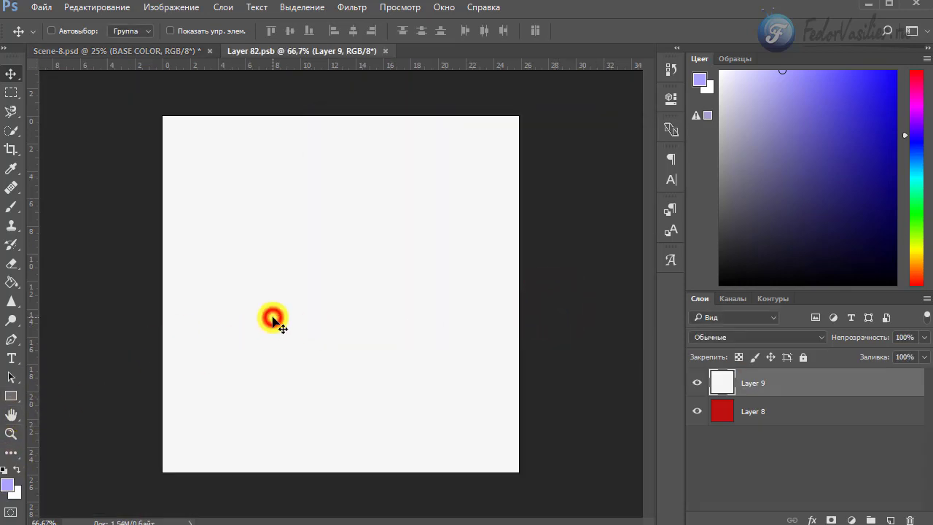
pyautogui.click(12, 283)
pyautogui.click(282, 302)
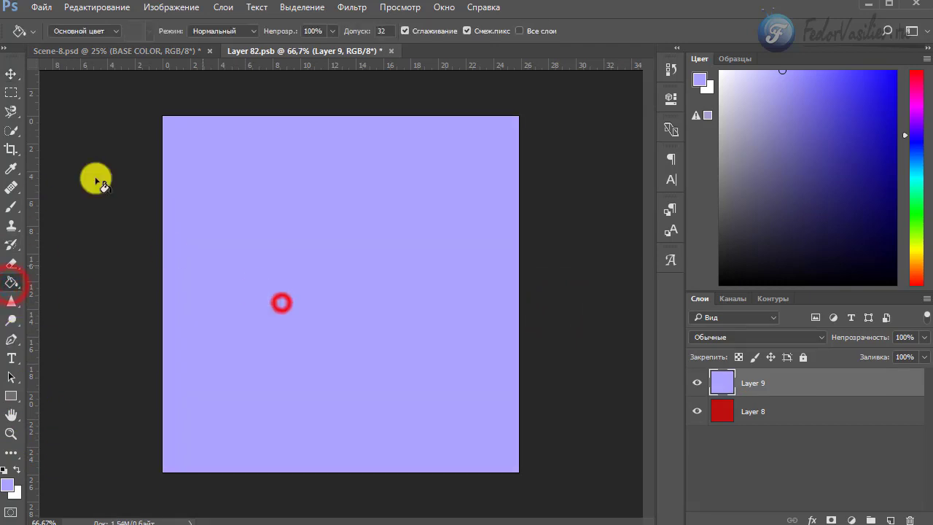
# Save and close the BASE COLOR smart object.
pyautogui.click(40, 8)
pyautogui.click(73, 155)
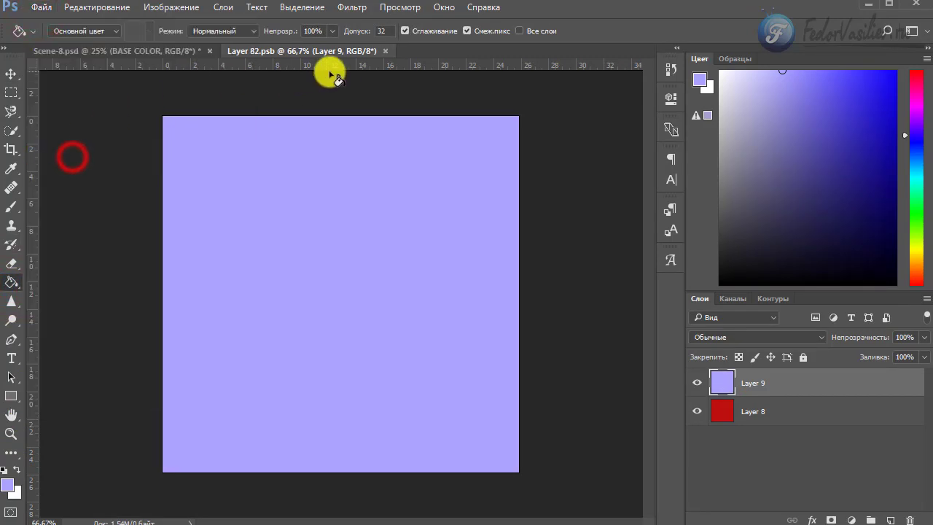
pyautogui.click(385, 51)
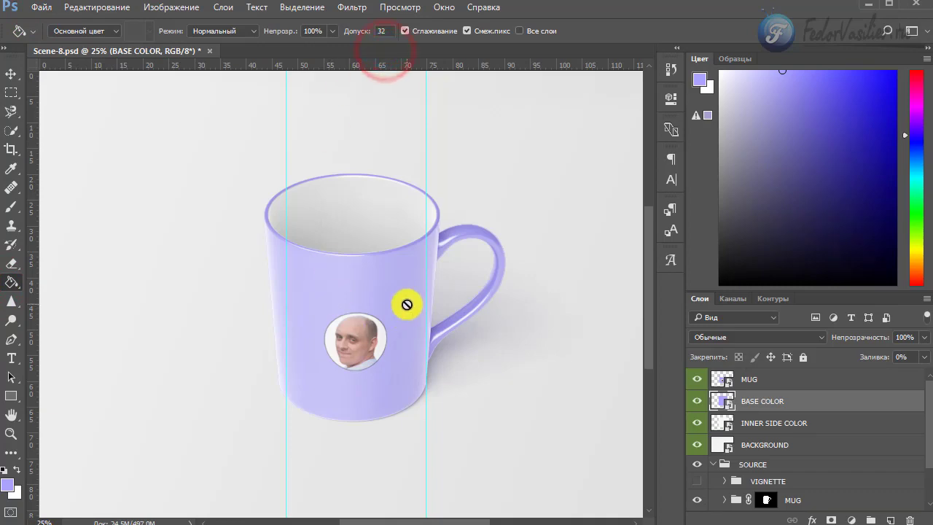
# Fill Layer 8 of the INNER SIDE COLOR smart object with the lavender foreground colour, and save and close the smart object.
pyautogui.doubleClick(722, 423)
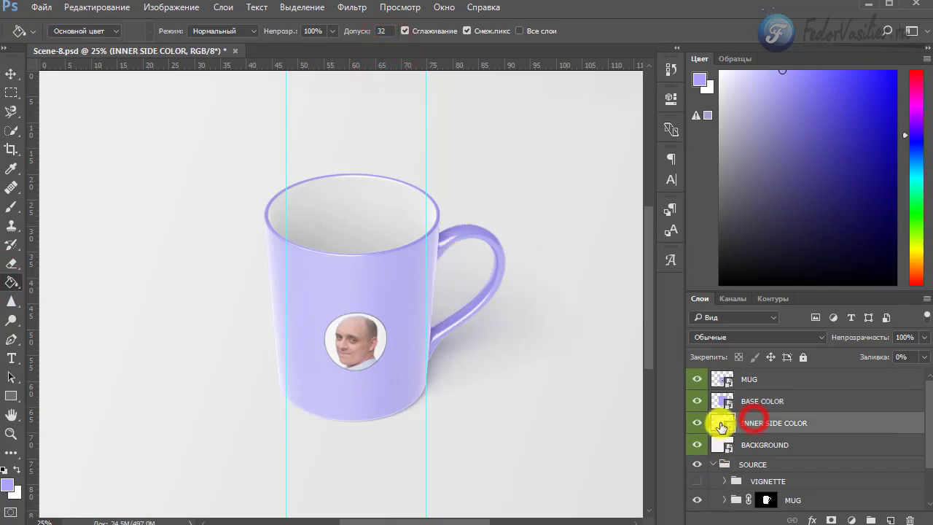
pyautogui.click(523, 307)
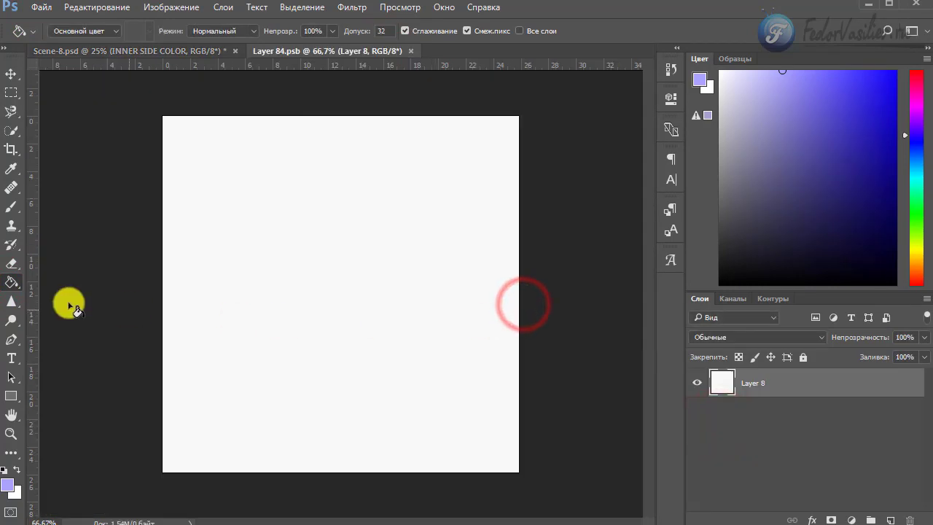
pyautogui.click(178, 310)
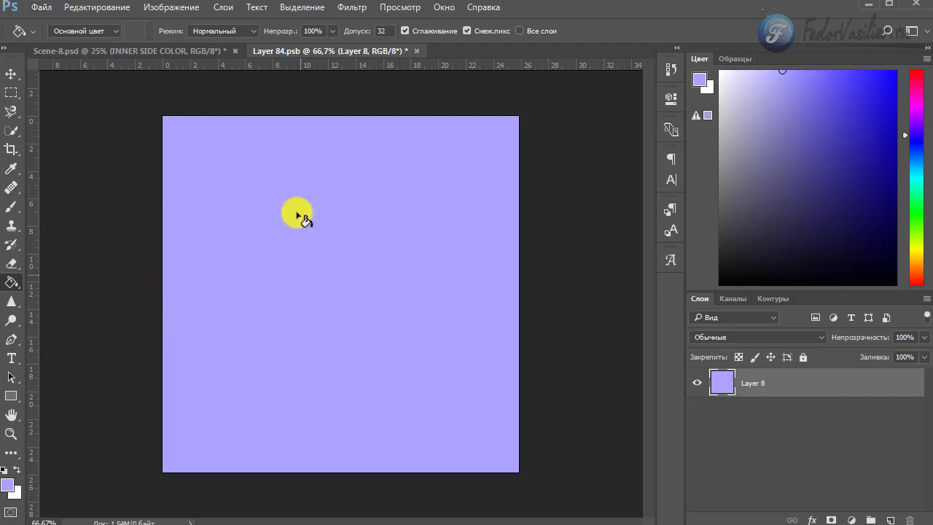
pyautogui.click(41, 9)
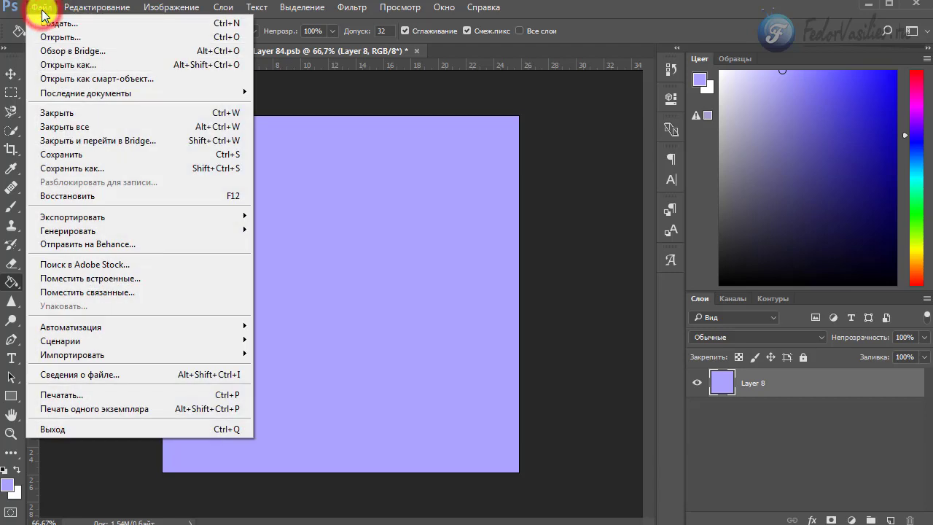
pyautogui.click(68, 157)
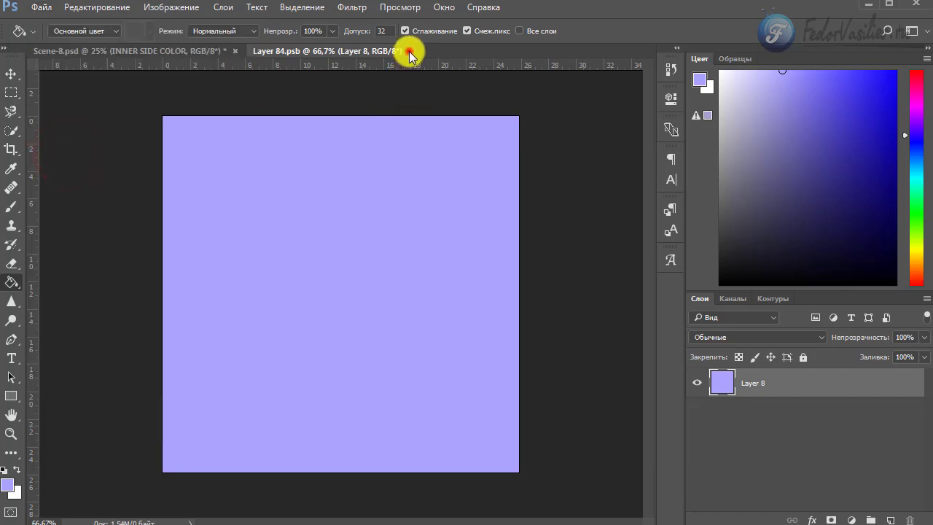
pyautogui.click(416, 51)
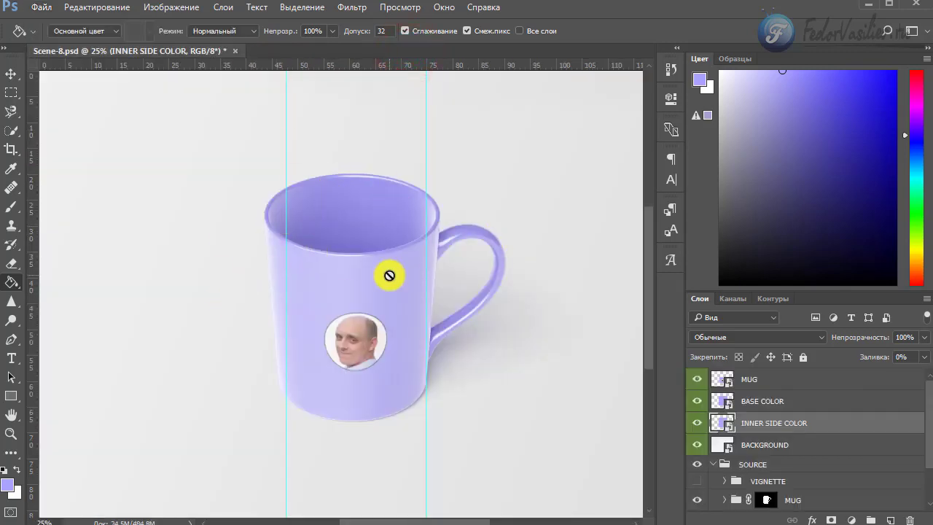
# Hide the PREMADE BACKGROUND group and toggle the SHADOWS group off and on to examine the mug's shadow.
pyautogui.click(749, 445)
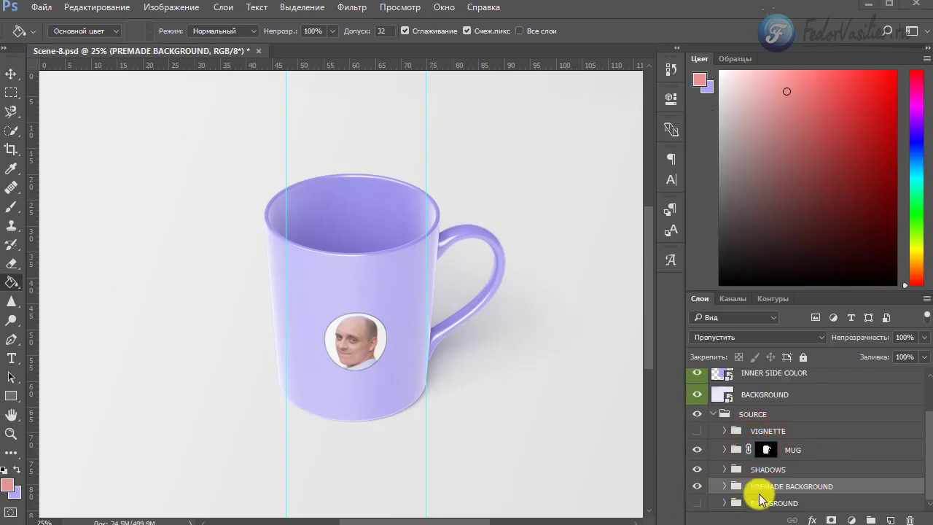
pyautogui.click(799, 485)
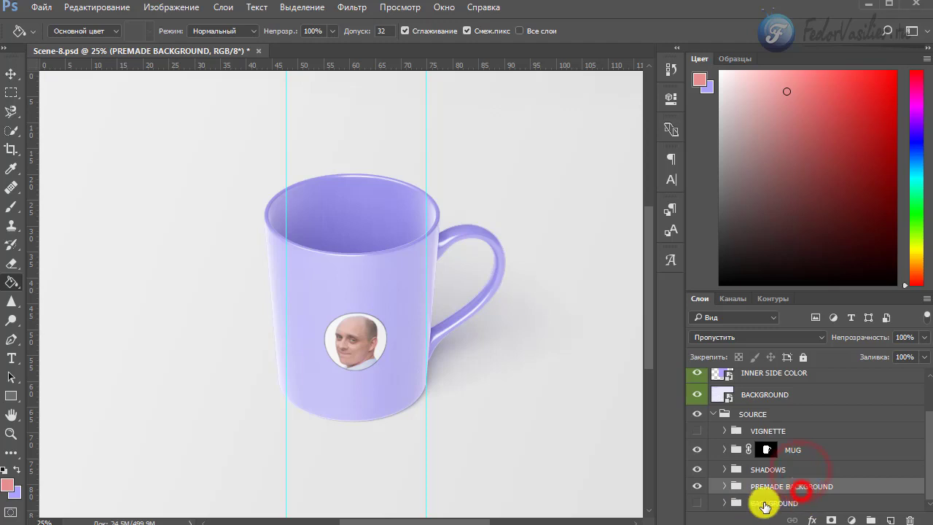
pyautogui.click(697, 487)
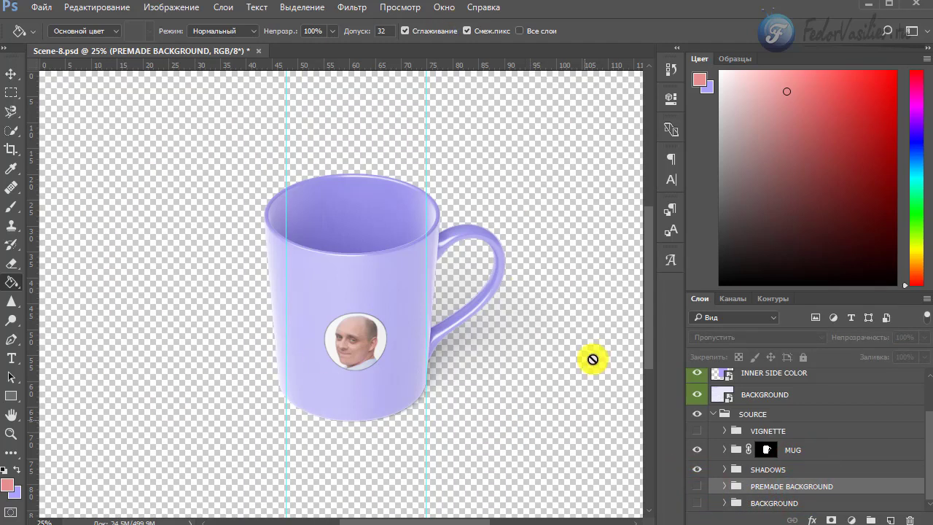
pyautogui.click(697, 469)
pyautogui.click(697, 469)
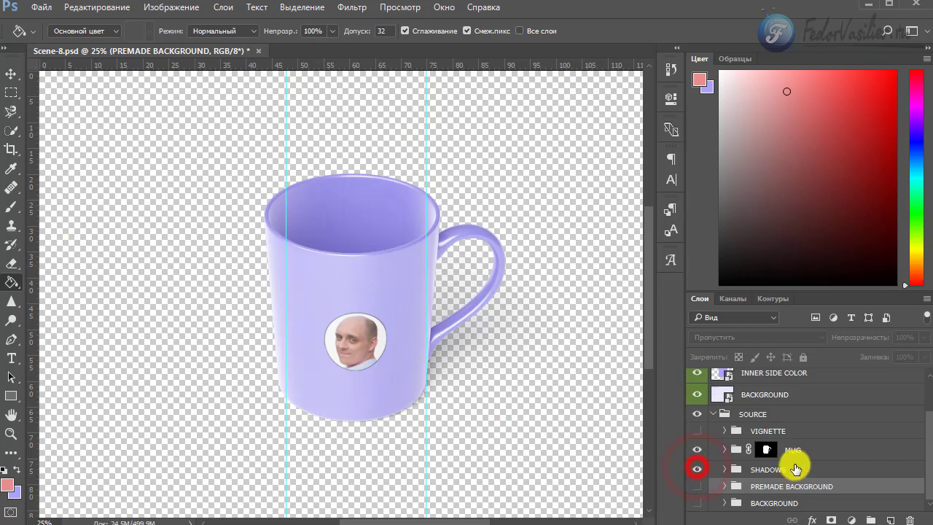
# Add a blue-yellow-blue Gradient Overlay to layer 1 in the PREMADE BACKGROUND group and make the group visible.
pyautogui.click(724, 487)
pyautogui.click(749, 483)
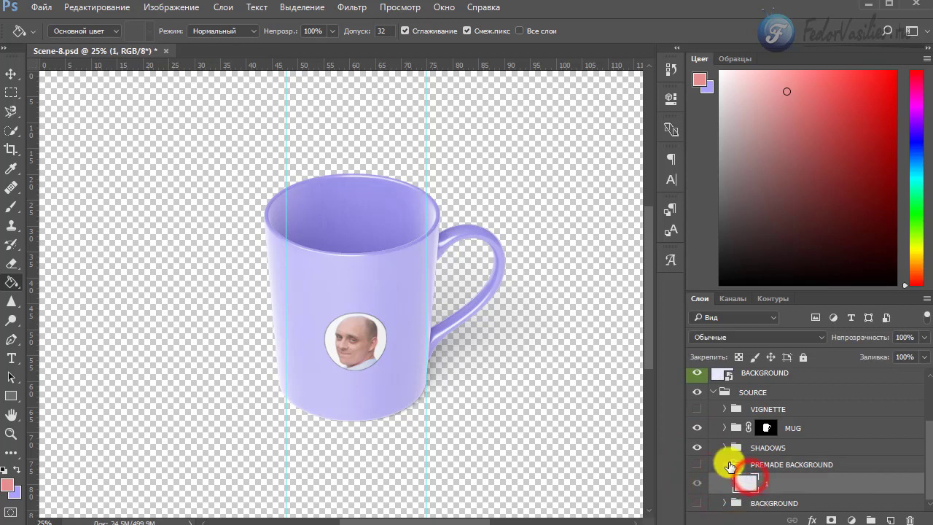
pyautogui.doubleClick(748, 484)
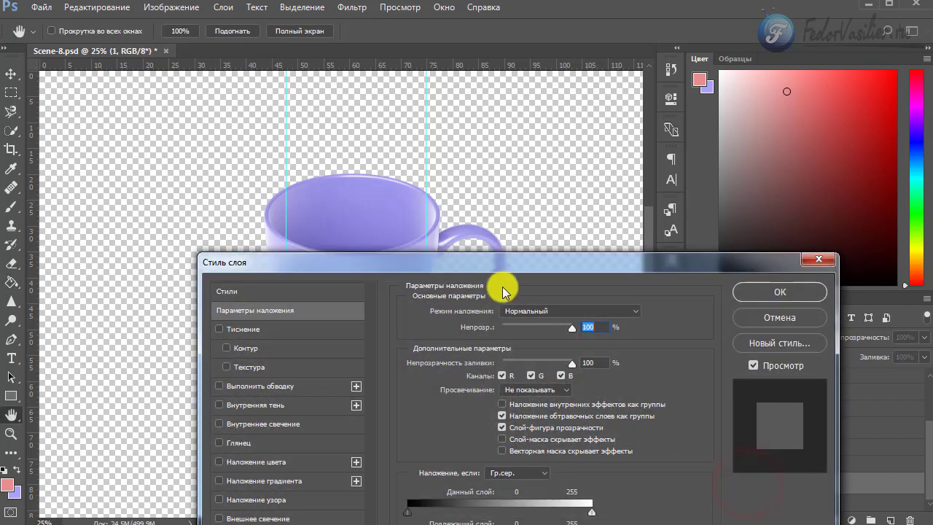
pyautogui.moveTo(509, 267); pyautogui.dragTo(531, 93)
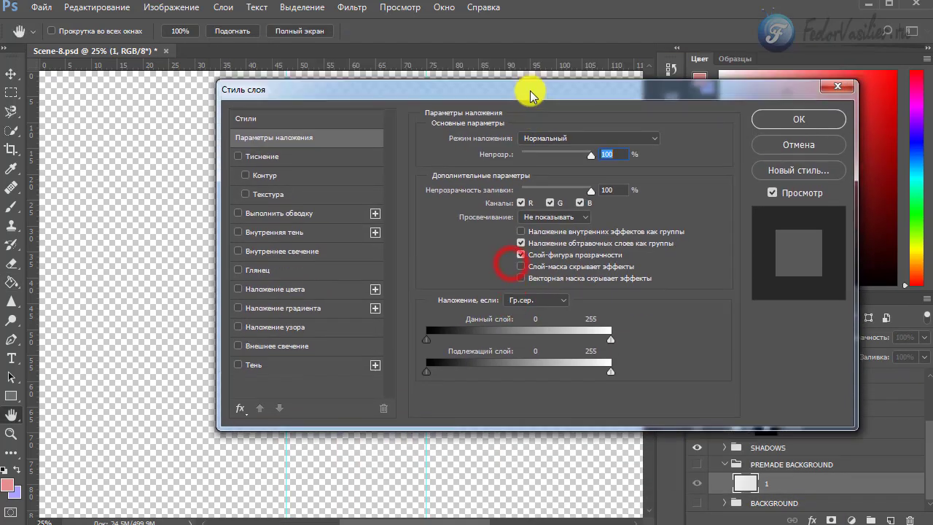
pyautogui.click(286, 309)
pyautogui.click(794, 129)
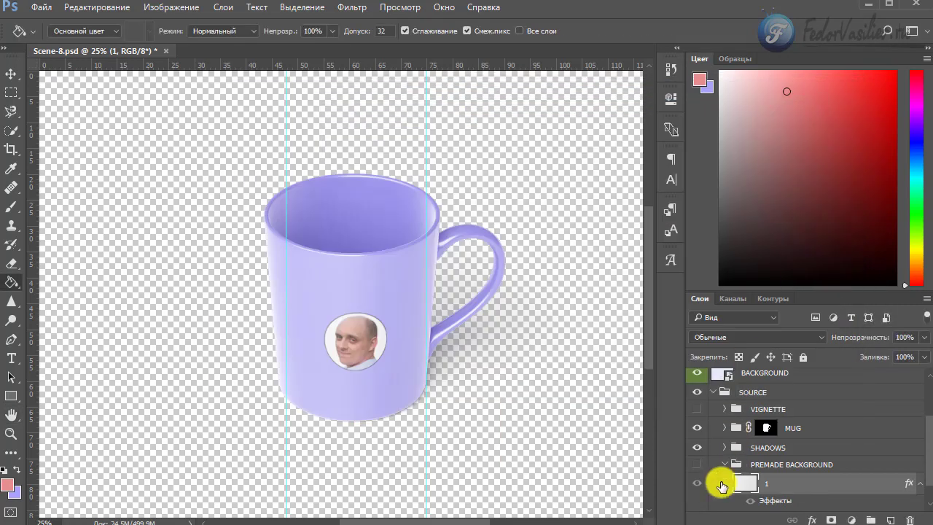
pyautogui.click(697, 465)
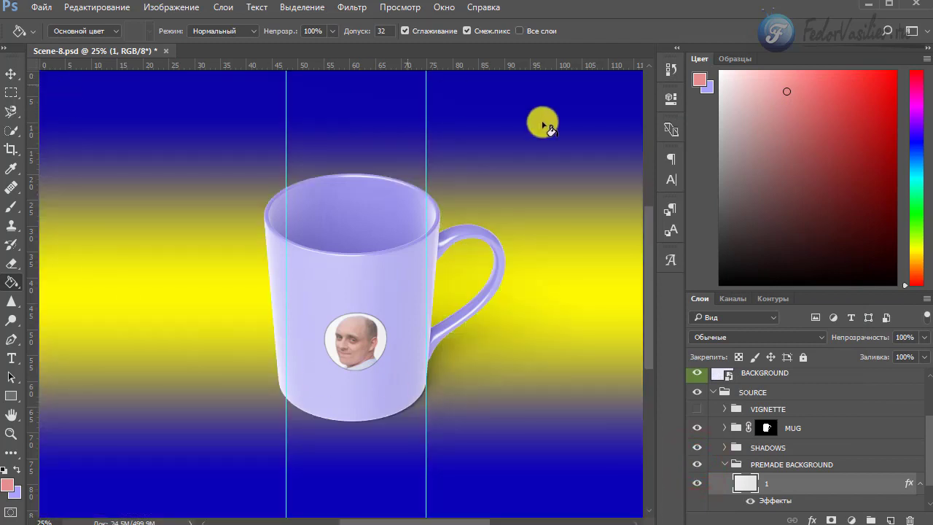
pyautogui.click(723, 464)
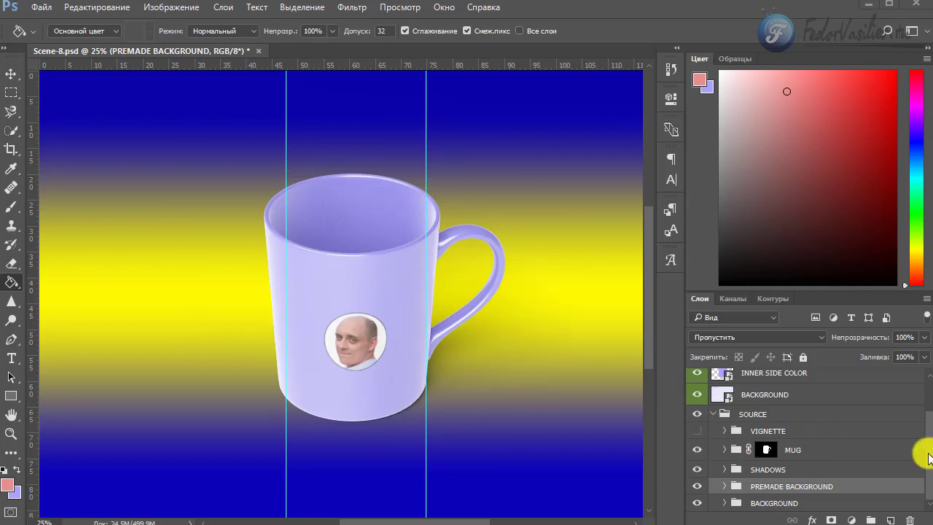
# Start saving a copy of the mockup as Scene-8.jpg in JPEG format and cancel at the JPEG options.
pyautogui.click(866, 393)
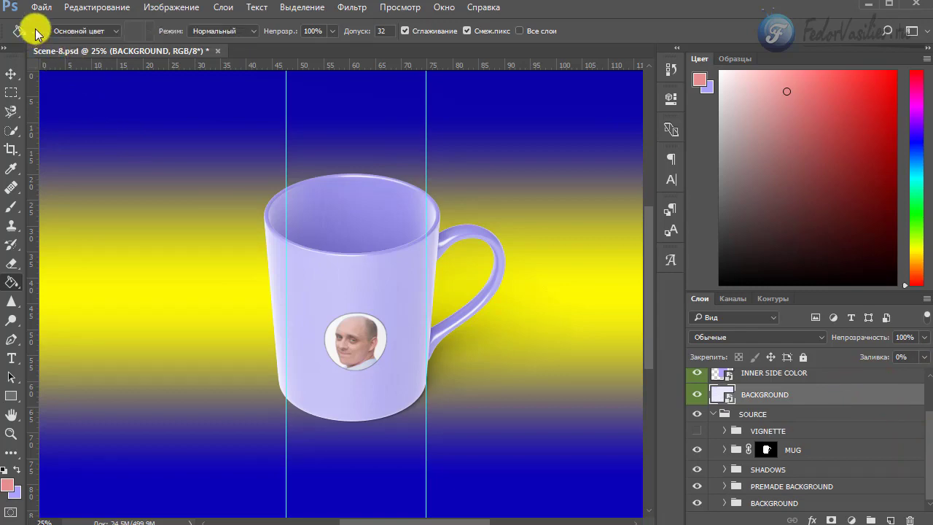
pyautogui.click(41, 8)
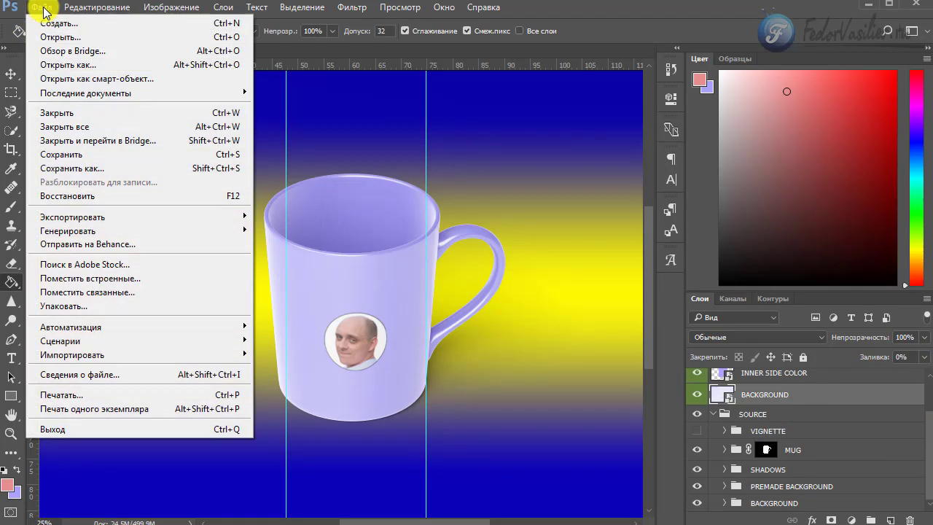
pyautogui.click(62, 168)
pyautogui.click(46, 345)
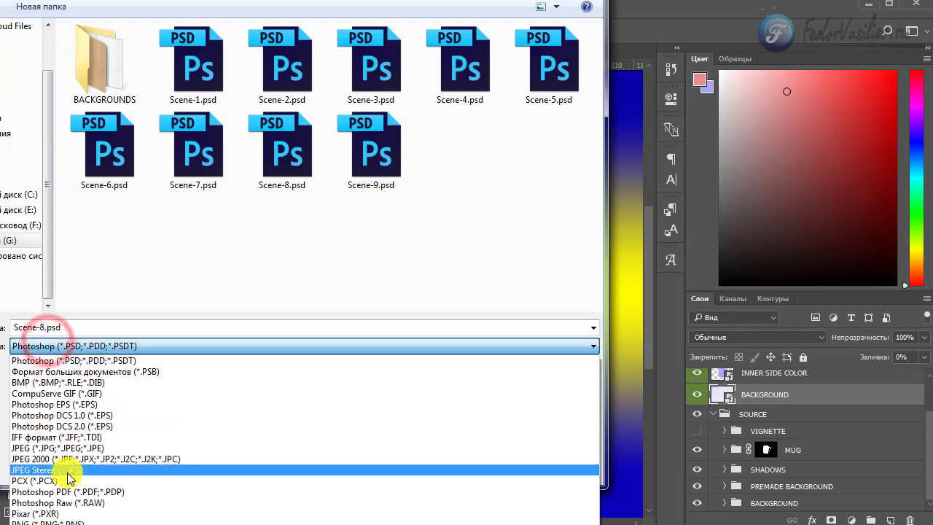
pyautogui.click(60, 448)
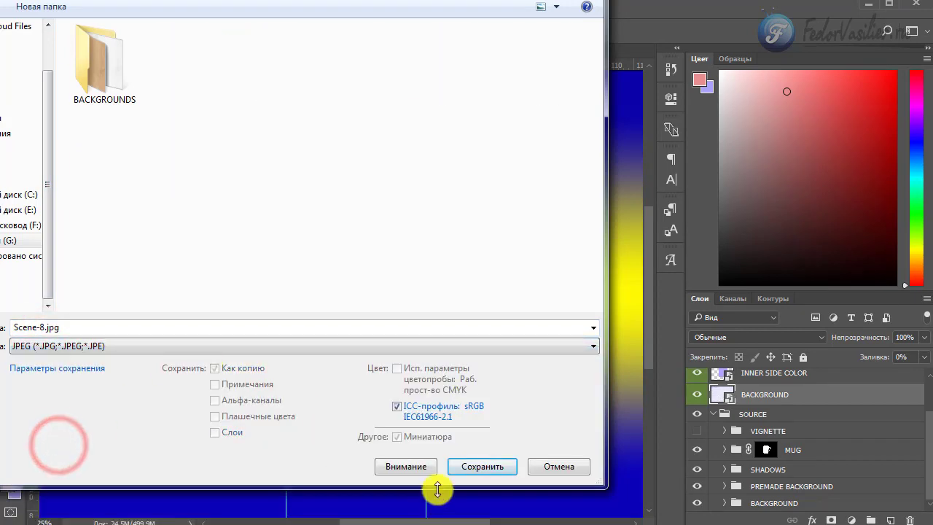
pyautogui.click(454, 467)
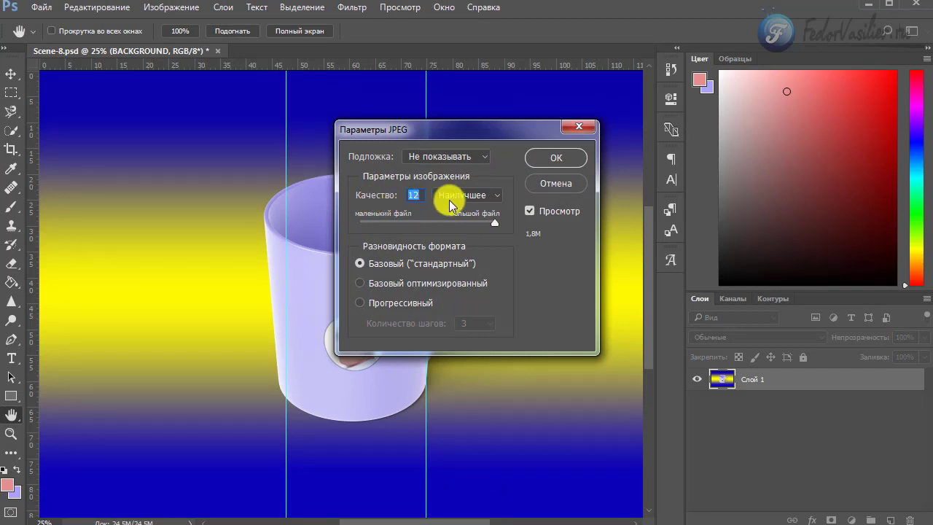
pyautogui.click(559, 187)
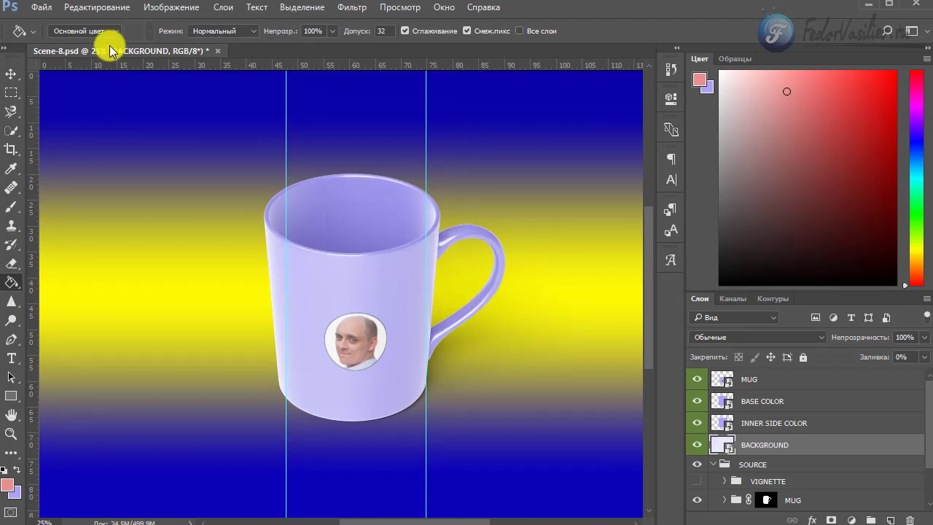
# Open the mockup in Save for Web and set the image width to 500 px with linked proportions.
pyautogui.click(51, 9)
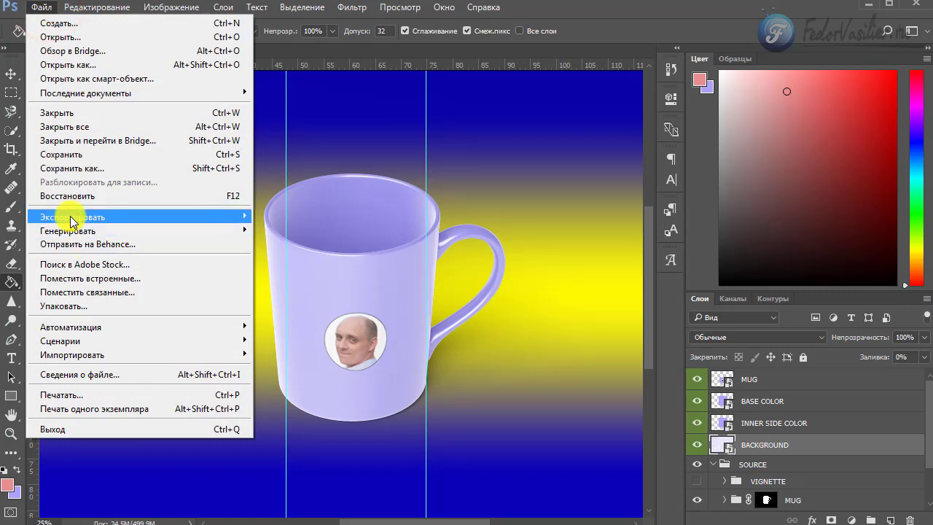
pyautogui.moveTo(137, 216)
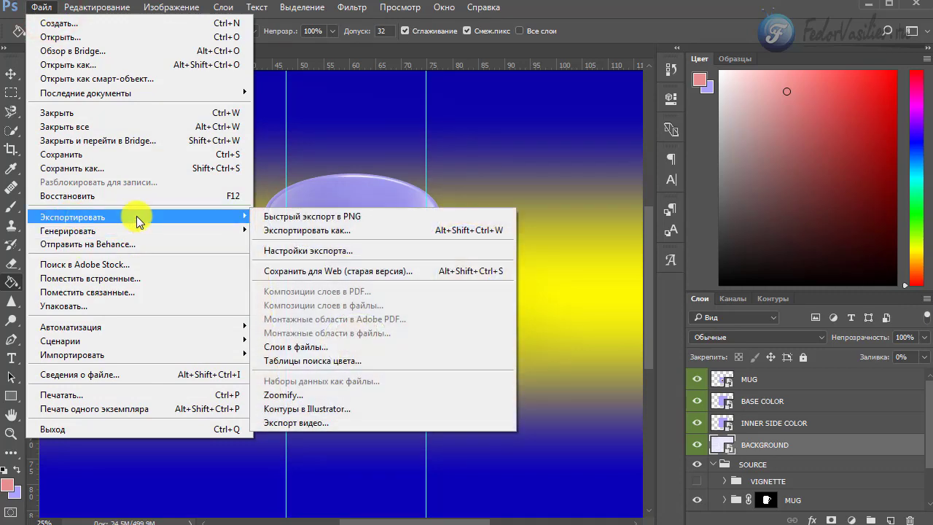
pyautogui.click(415, 272)
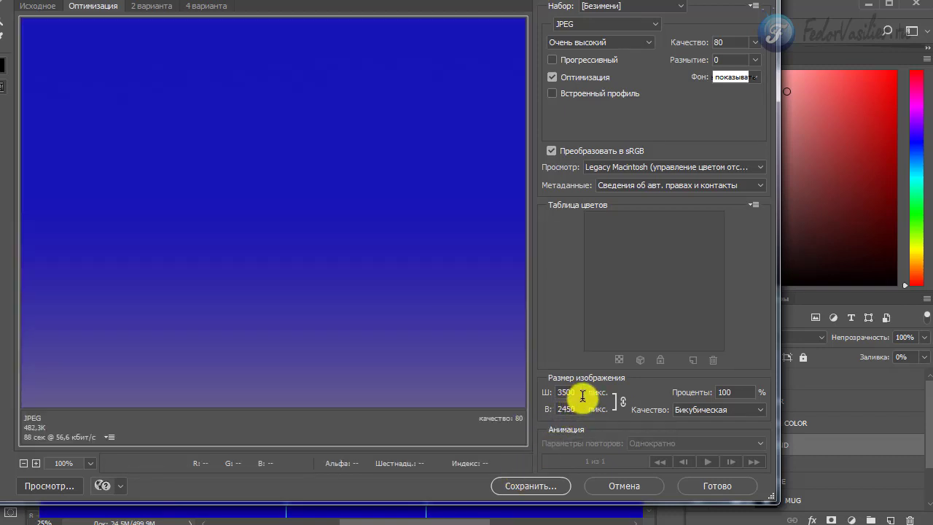
pyautogui.click(583, 395)
pyautogui.click(580, 394)
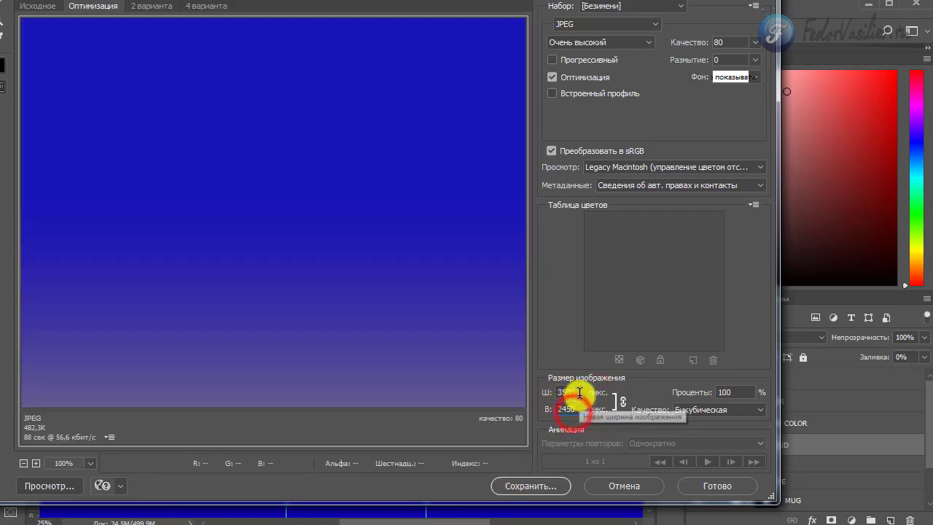
pyautogui.moveTo(548, 395); pyautogui.dragTo(599, 394)
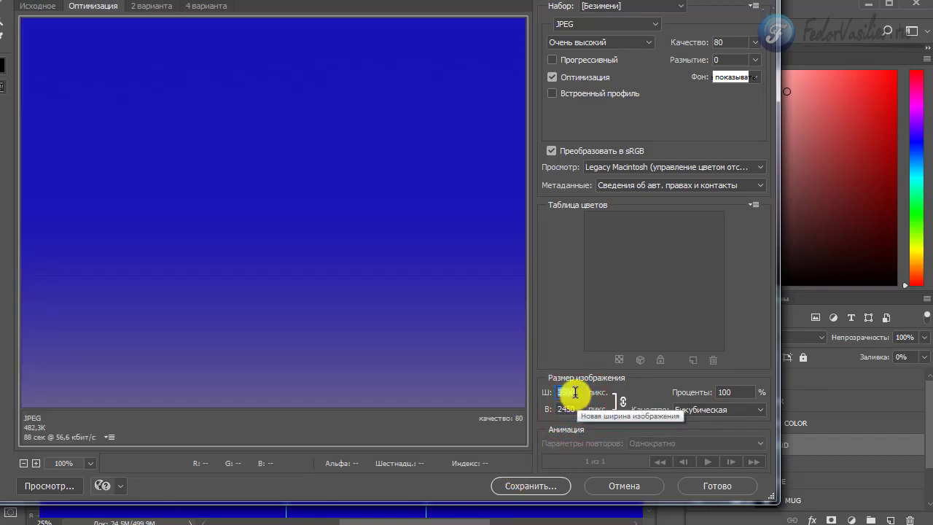
pyautogui.write('500')
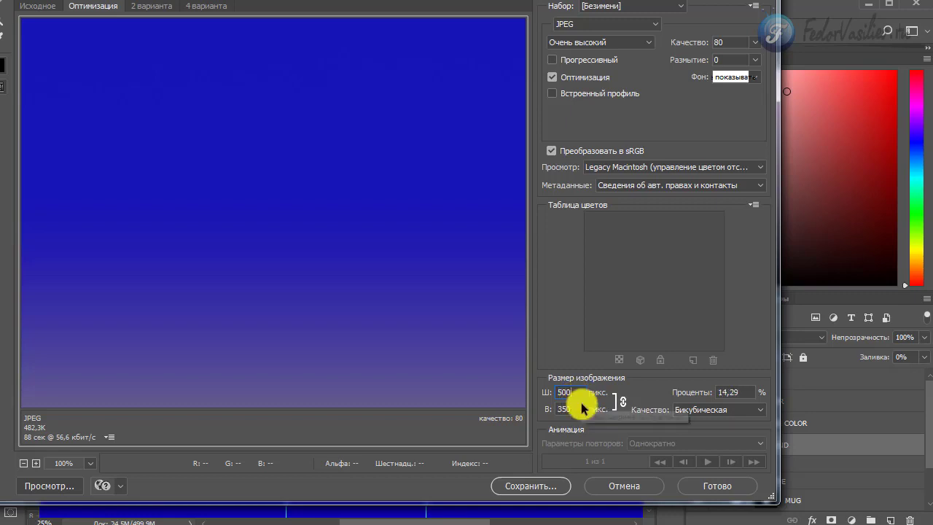
pyautogui.click(580, 409)
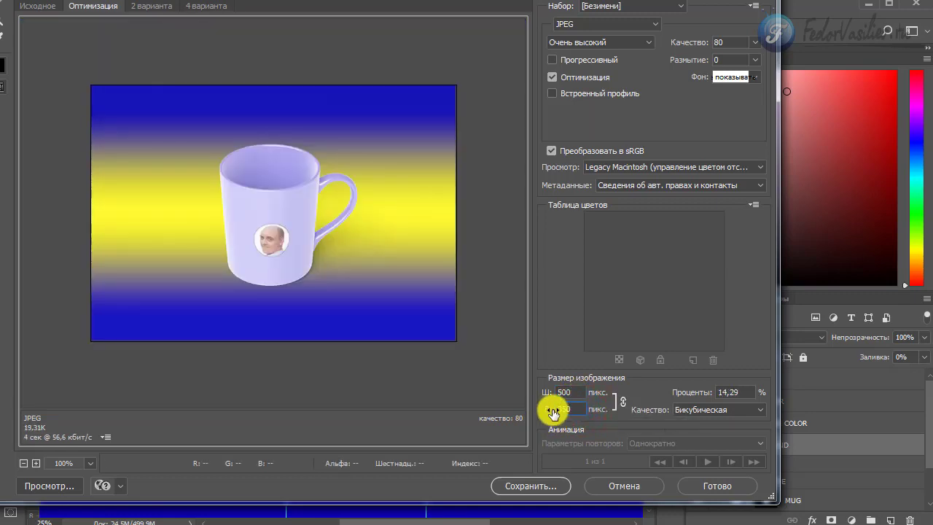
pyautogui.moveTo(575, 409); pyautogui.dragTo(547, 412)
pyautogui.click(566, 413)
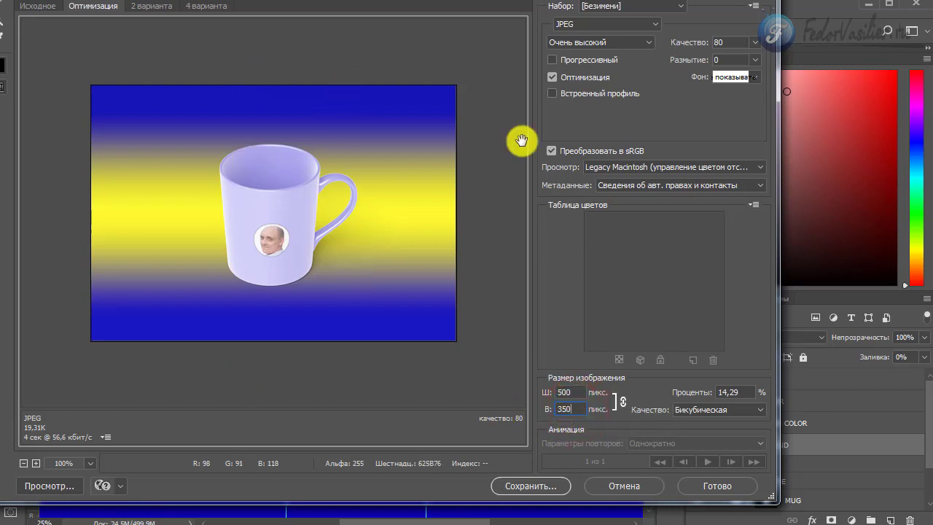
# Review the JPEG quality presets and available file formats, keep JPEG at Very High, and cancel the web export.
pyautogui.click(605, 41)
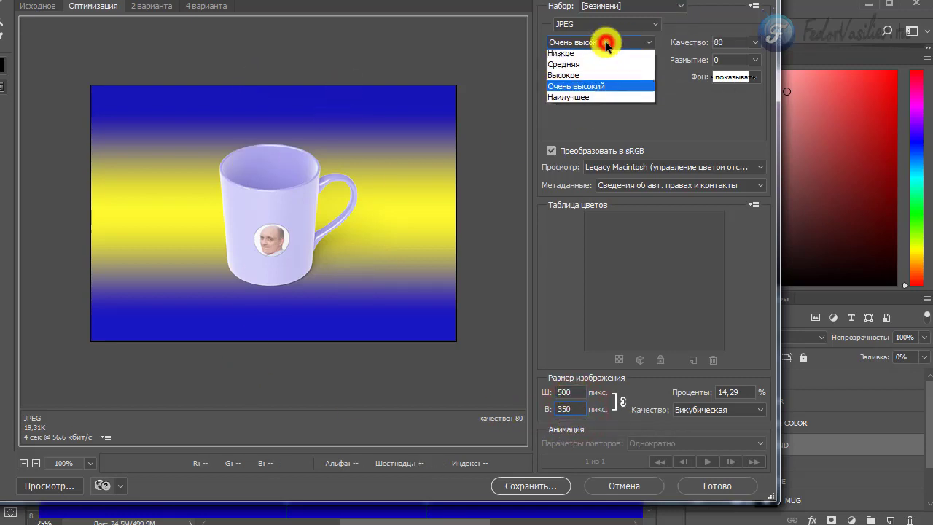
pyautogui.click(590, 89)
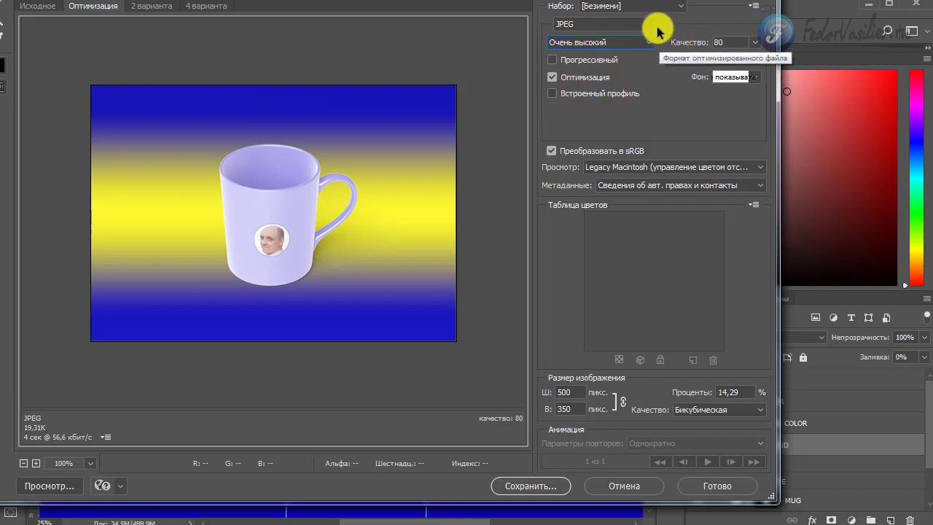
pyautogui.click(655, 24)
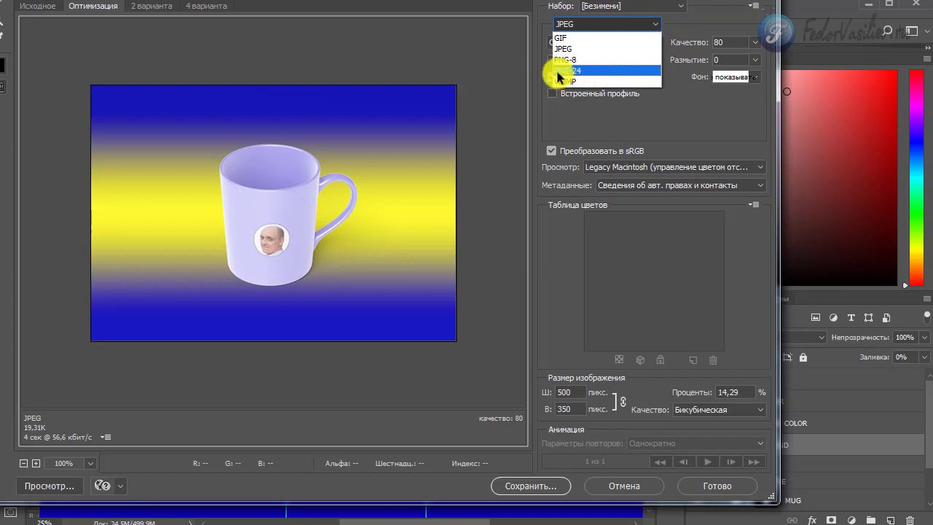
pyautogui.click(633, 129)
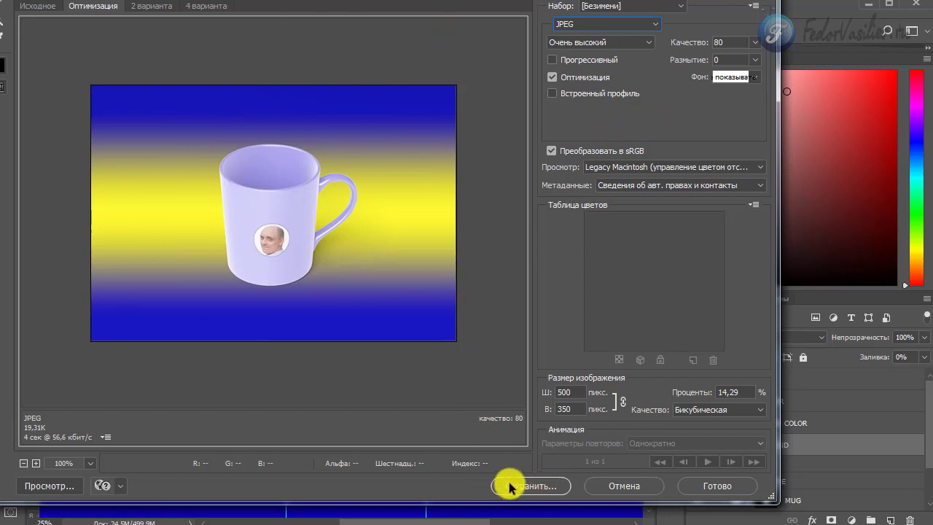
pyautogui.click(609, 486)
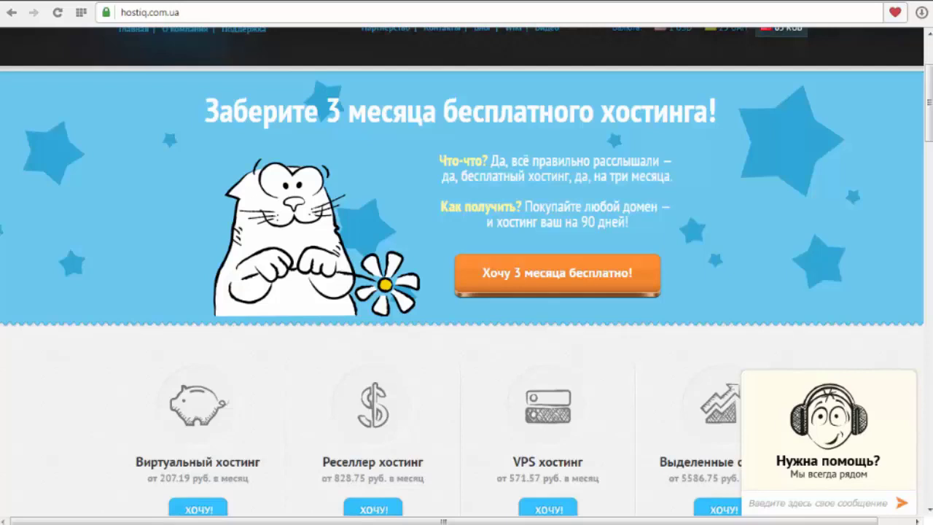
# Open the support chat on the hostiq.com.ua page in the browser and close it.
pyautogui.click(822, 465)
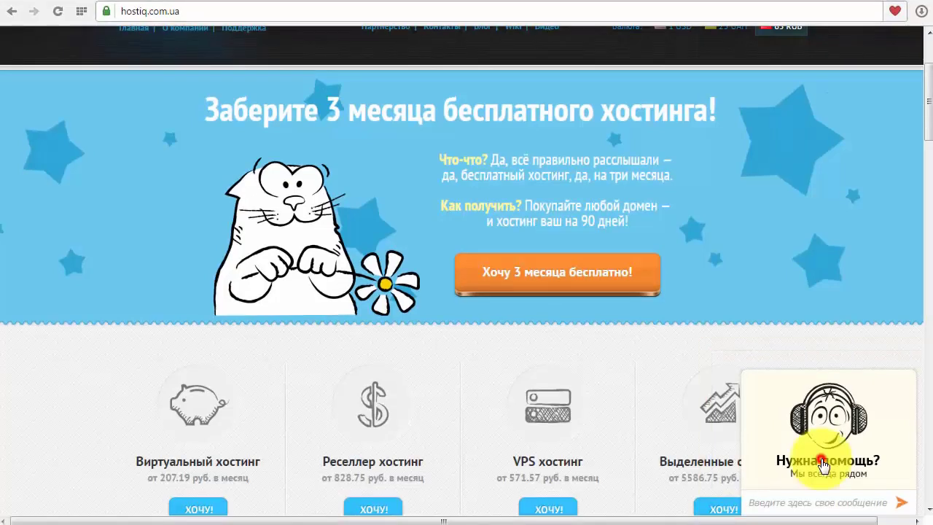
pyautogui.click(899, 231)
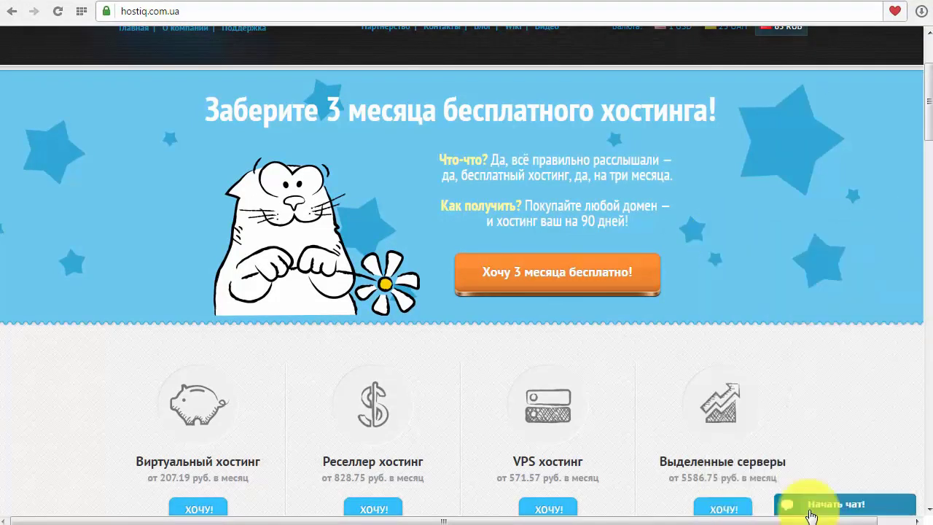